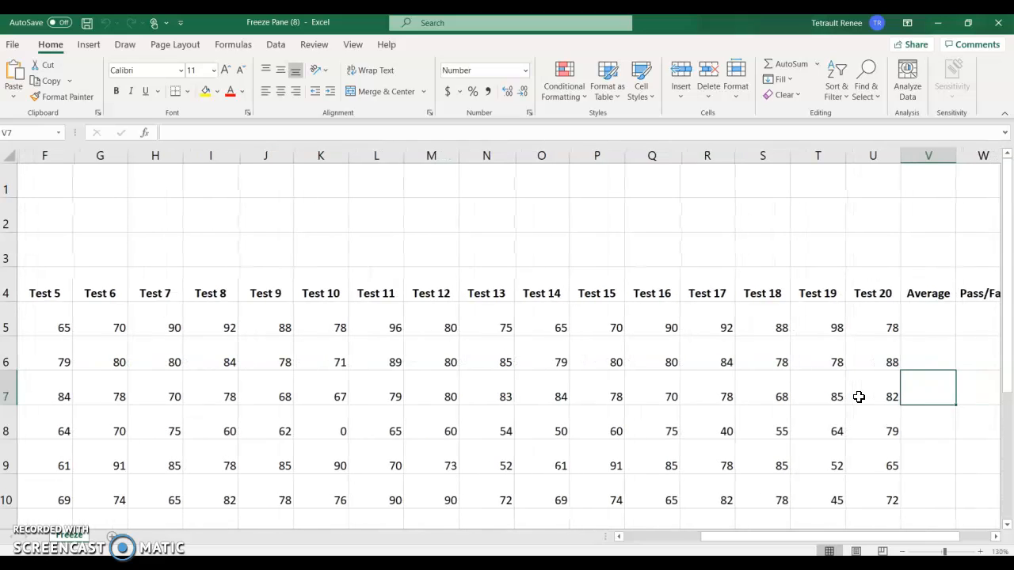
Calculate the average of B5:U5 in cell V5 and copy the formula down the Average column.
{"action": "key", "text": "Up"}
{"action": "key", "text": "Up"}
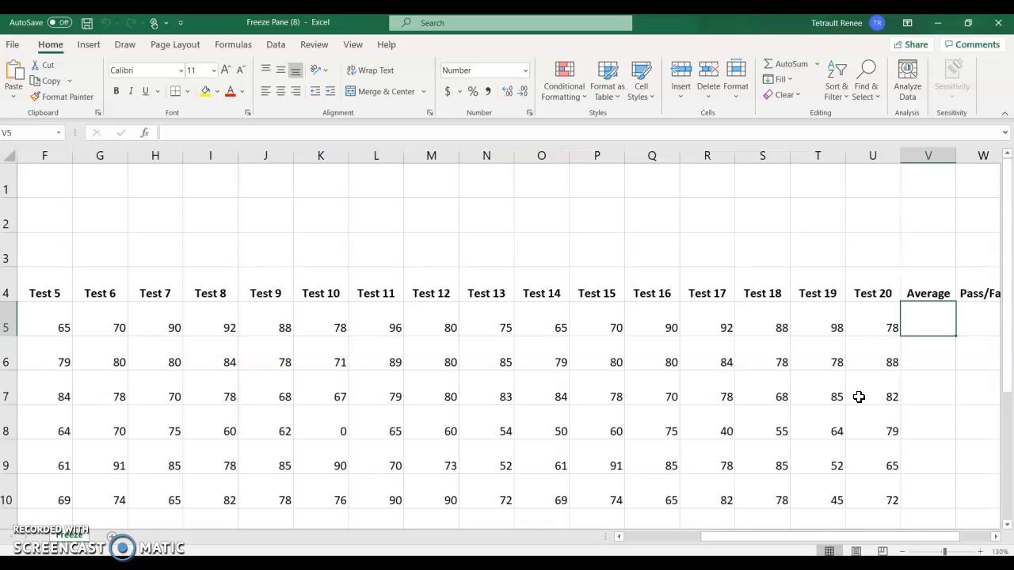
{"action": "left_click", "coordinate": [820, 67]}
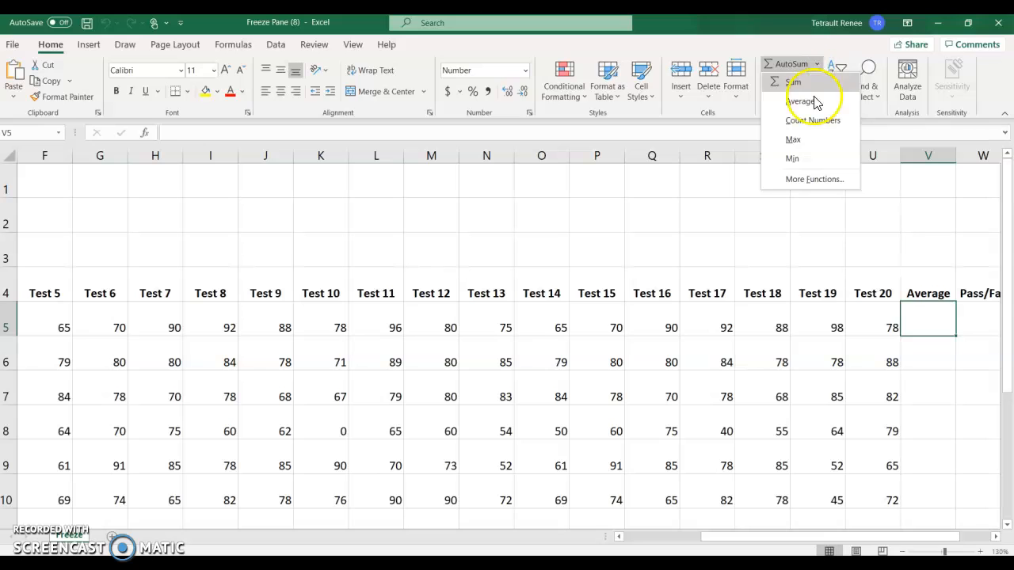
{"action": "left_click", "coordinate": [811, 101]}
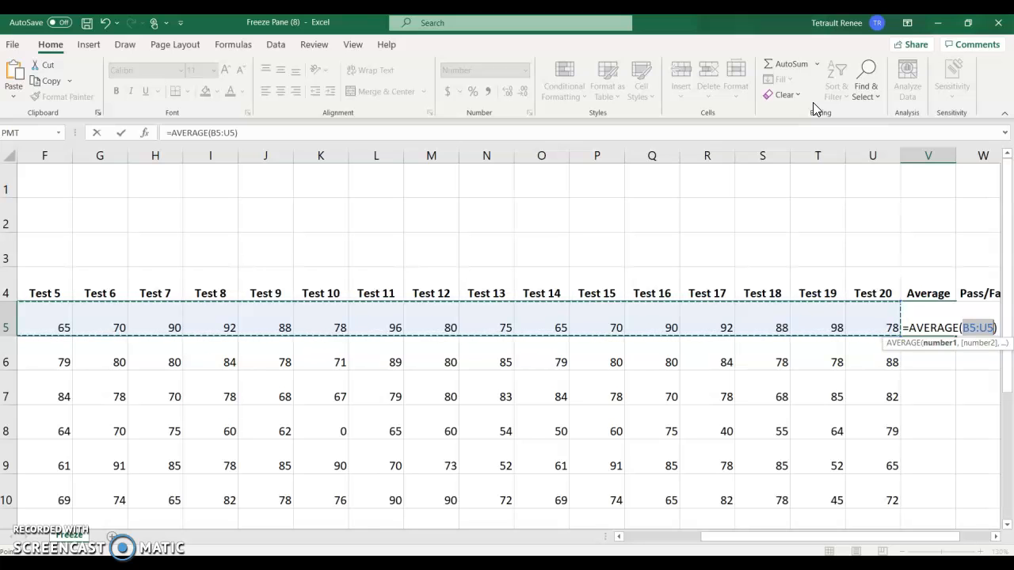
{"action": "left_click", "coordinate": [120, 142]}
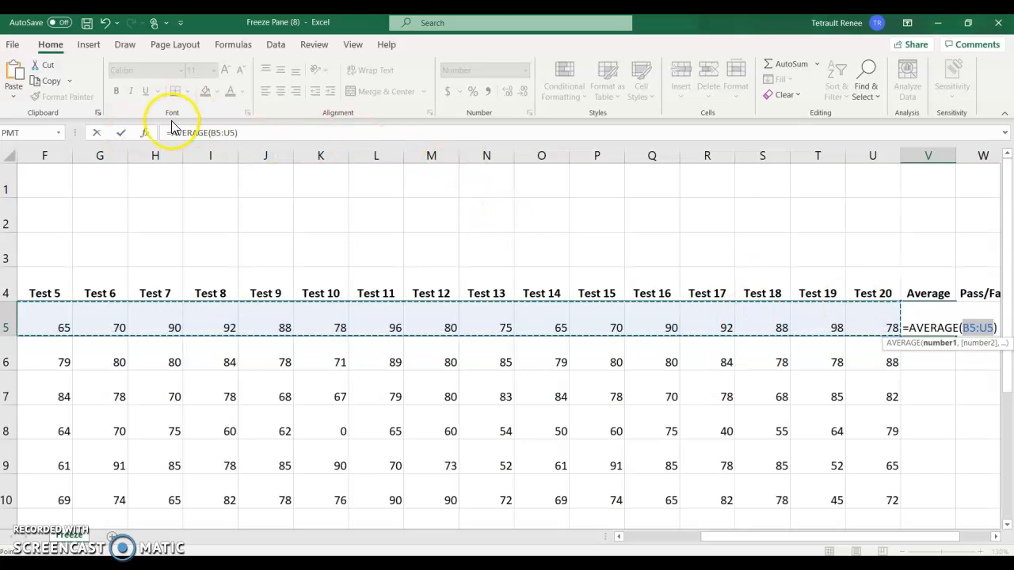
{"action": "left_click", "coordinate": [121, 134]}
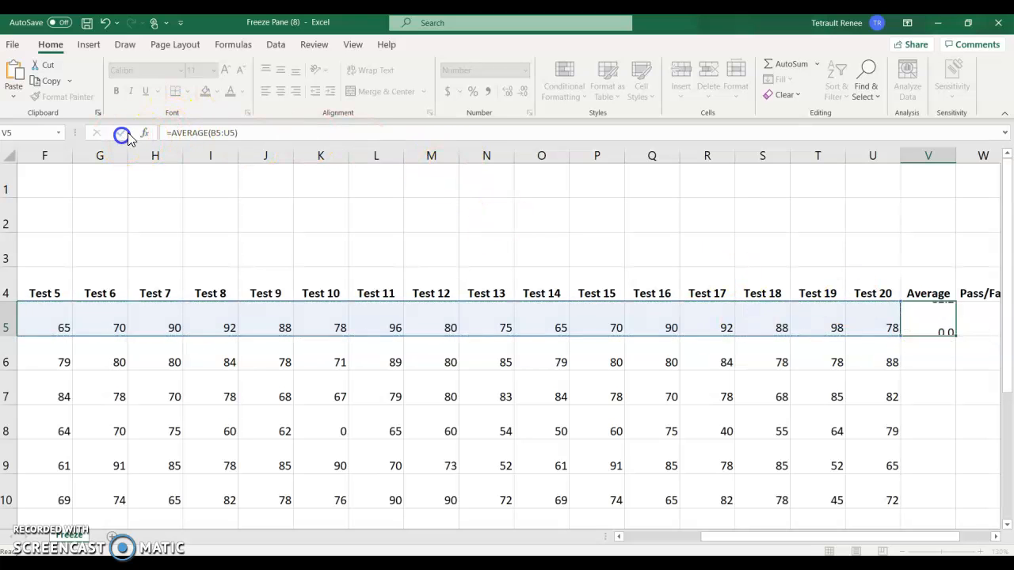
{"action": "double_click", "coordinate": [955, 334]}
Start an IF function in cell W5 under Pass/Fail with the logical test V5>=60.
{"action": "left_click", "coordinate": [970, 325]}
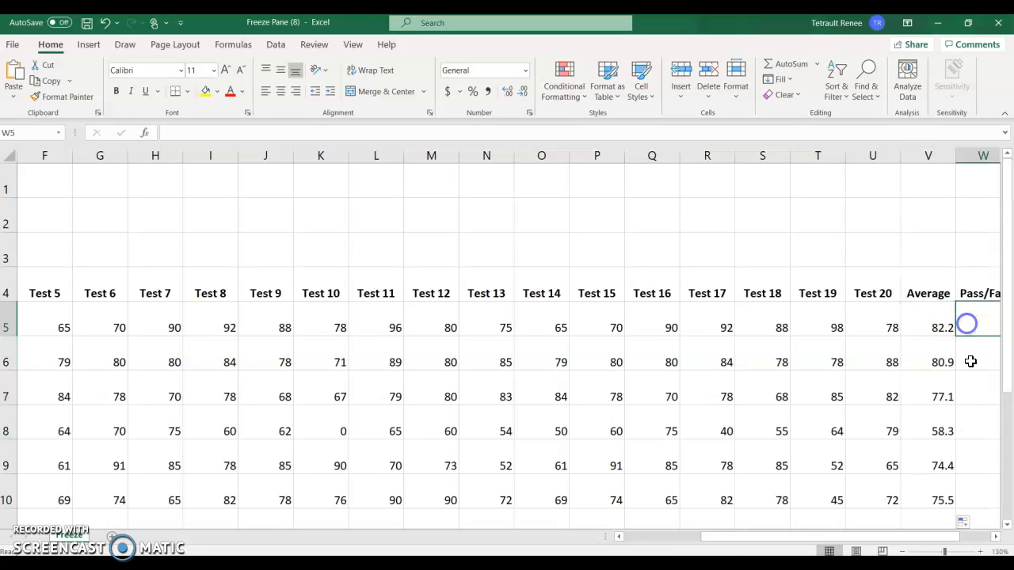
{"action": "left_click", "coordinate": [996, 537]}
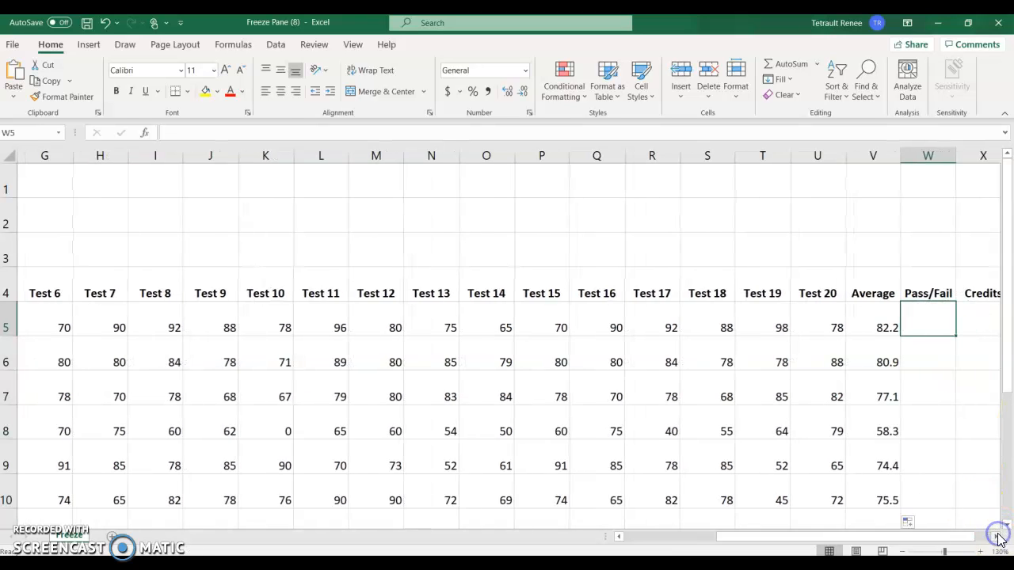
{"action": "left_click", "coordinate": [996, 536]}
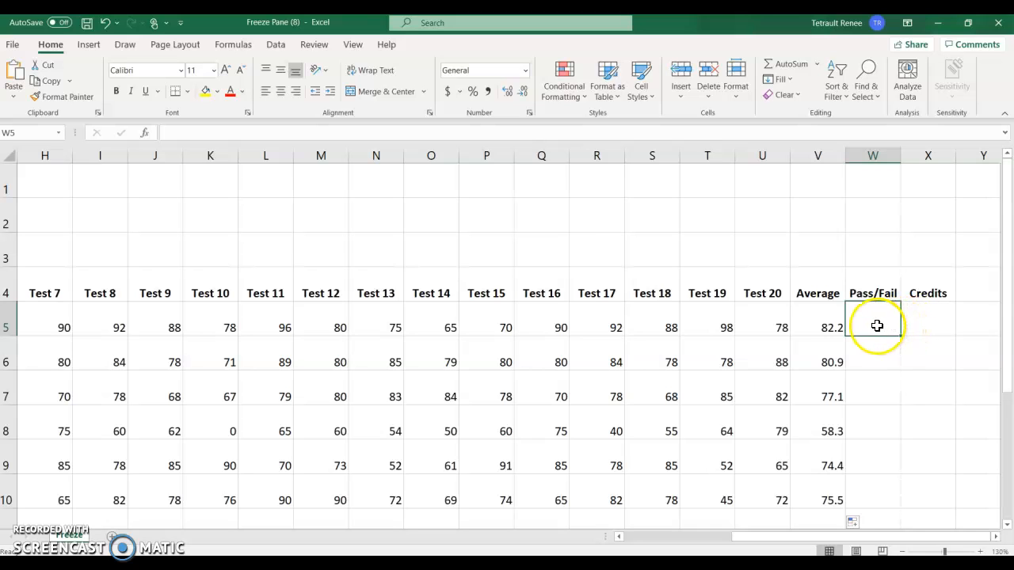
{"action": "left_click", "coordinate": [145, 134]}
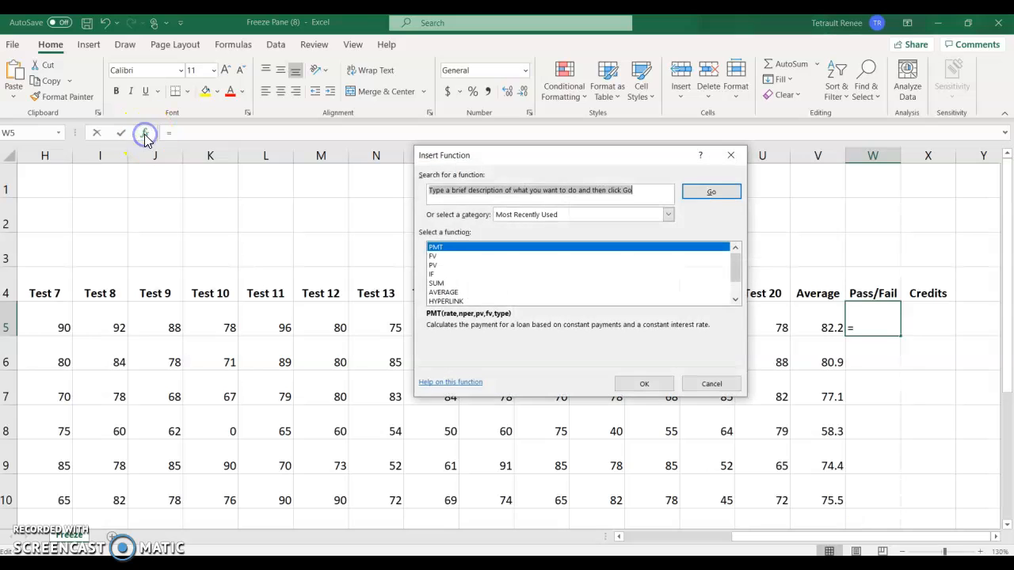
{"action": "left_click", "coordinate": [435, 274]}
{"action": "left_click", "coordinate": [648, 385]}
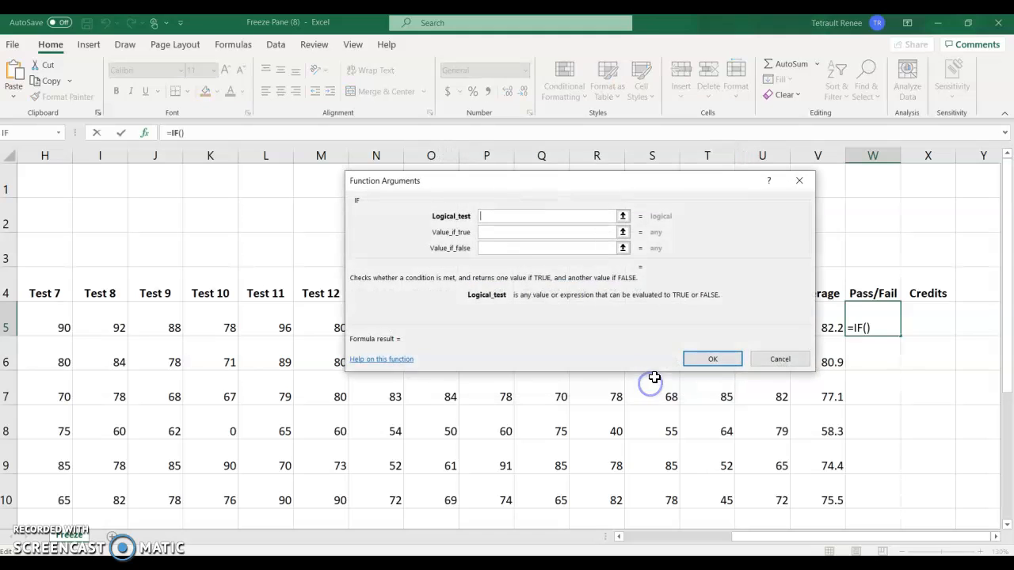
{"action": "left_click_drag", "start_coordinate": [657, 185], "coordinate": [522, 187]}
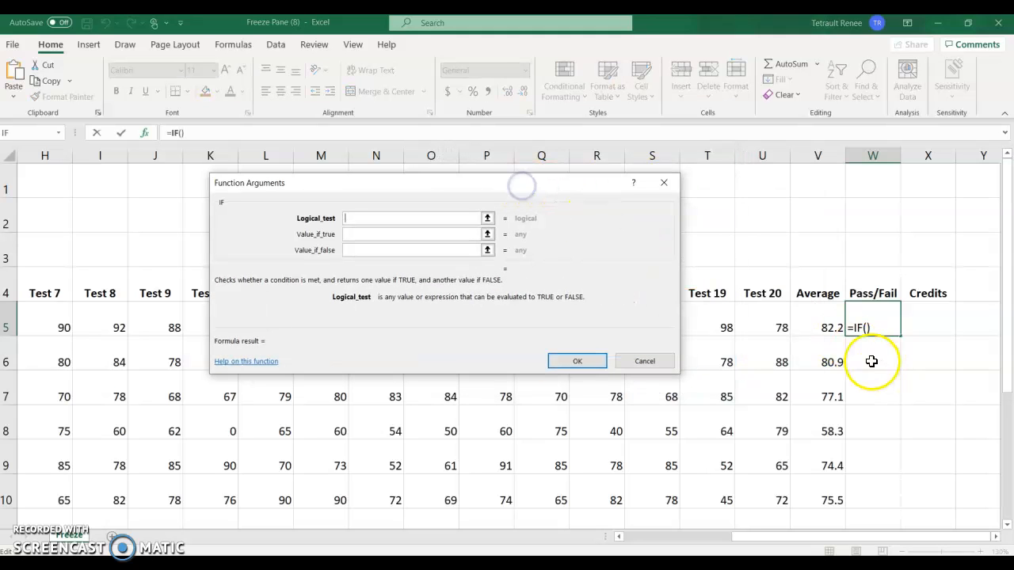
{"action": "left_click", "coordinate": [820, 324]}
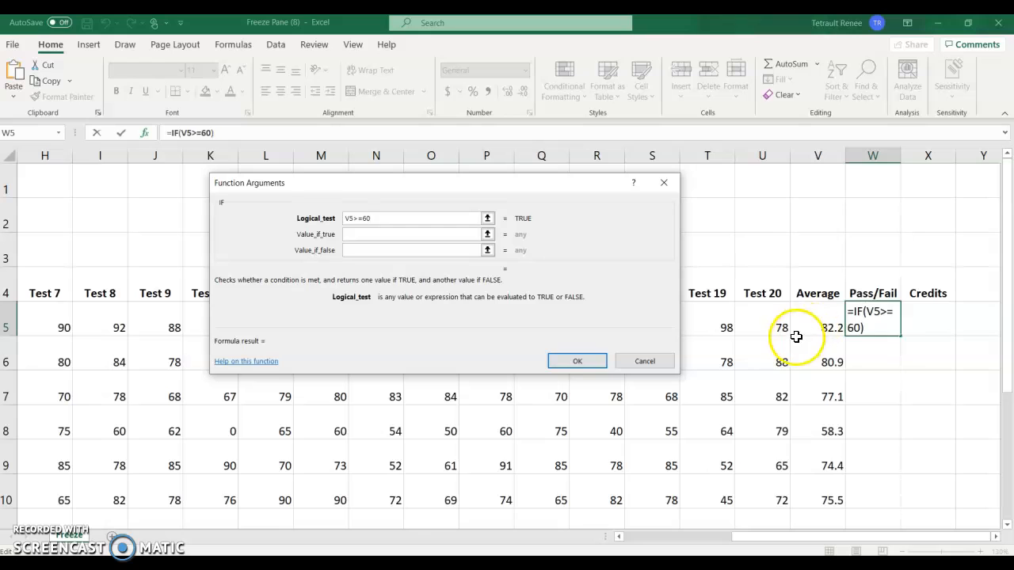
Have the IF function return "Pass" when true and "Fail" when false, and copy it down the Pass/Fail column.
{"action": "key", "text": "Tab"}
{"action": "type", "text": "Pass"}
{"action": "key", "text": "Tab"}
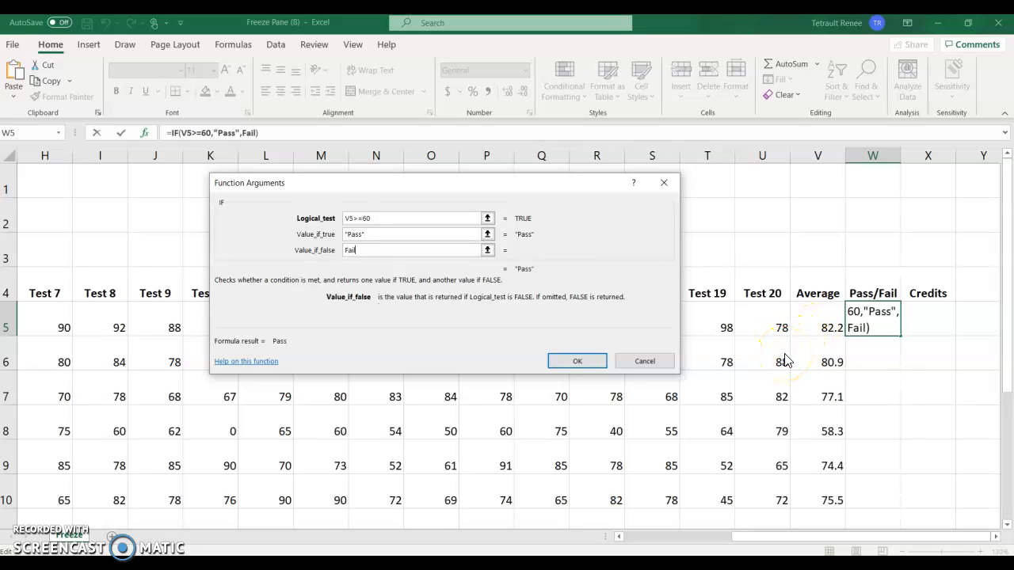
{"action": "left_click", "coordinate": [585, 360]}
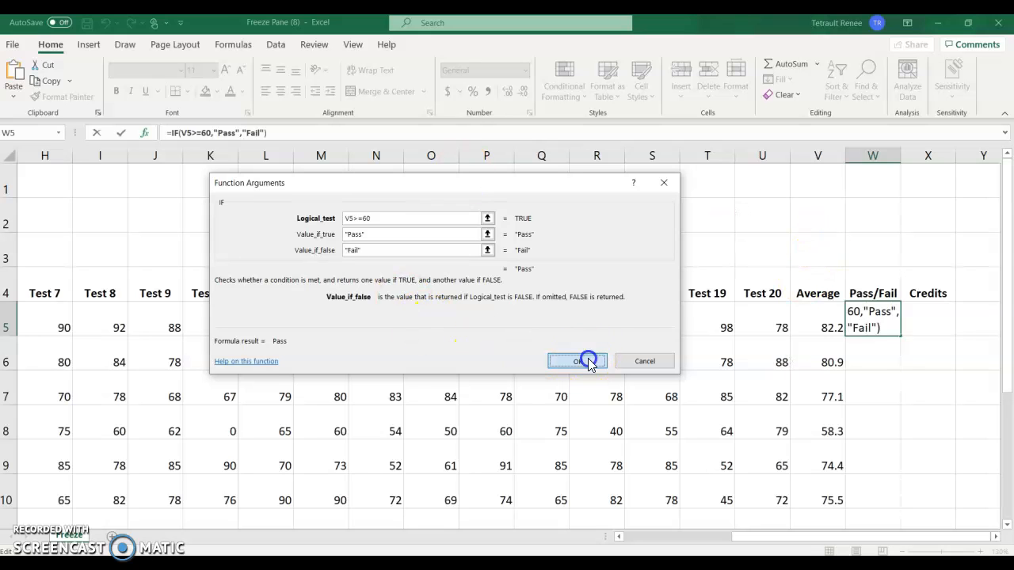
{"action": "double_click", "coordinate": [900, 336]}
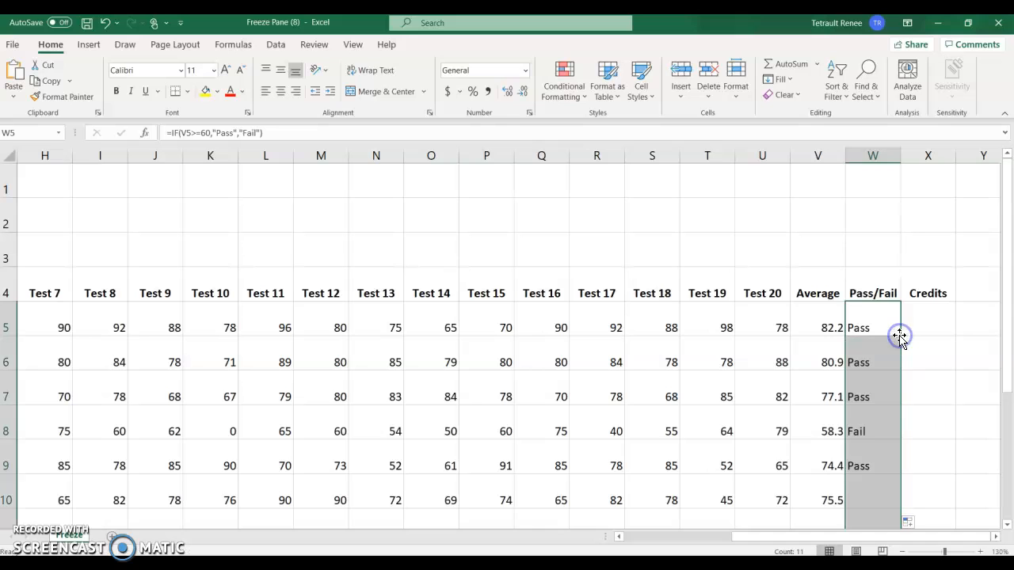
Enter =IF(V5>=60,3," ") in cell X5 using the IF function arguments and copy it down the Credits column.
{"action": "left_click", "coordinate": [929, 323]}
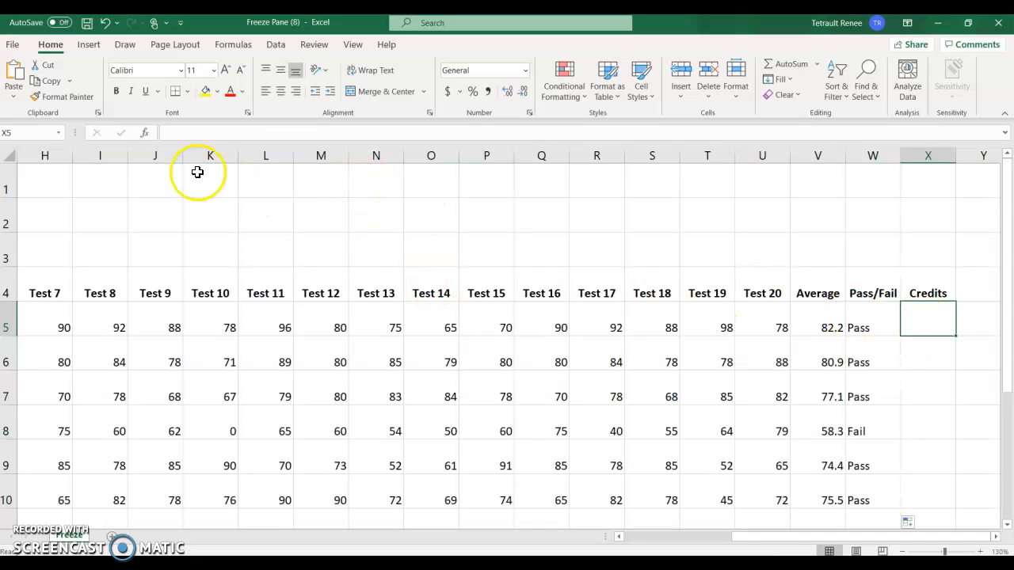
{"action": "left_click", "coordinate": [151, 135]}
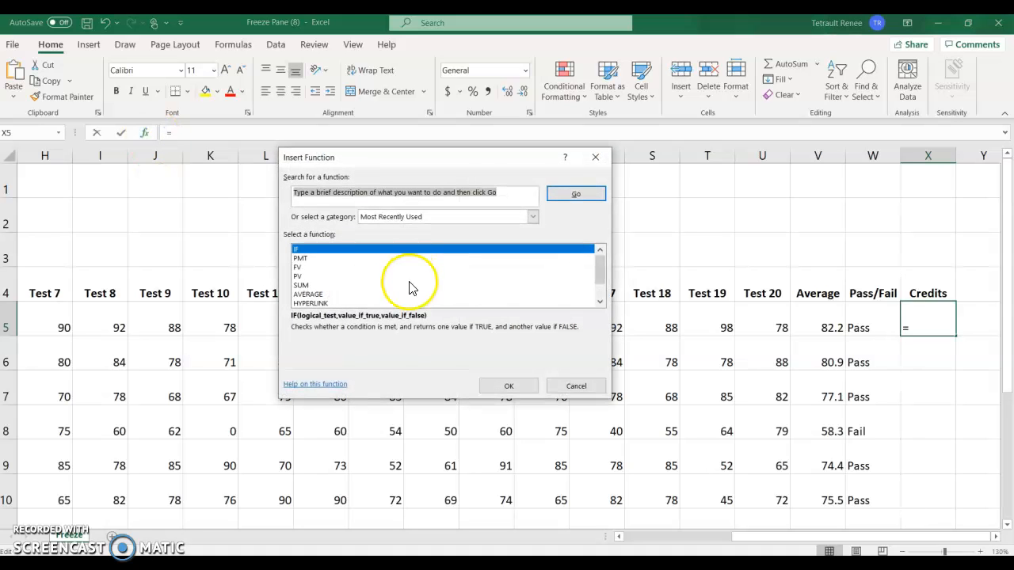
{"action": "left_click", "coordinate": [515, 386]}
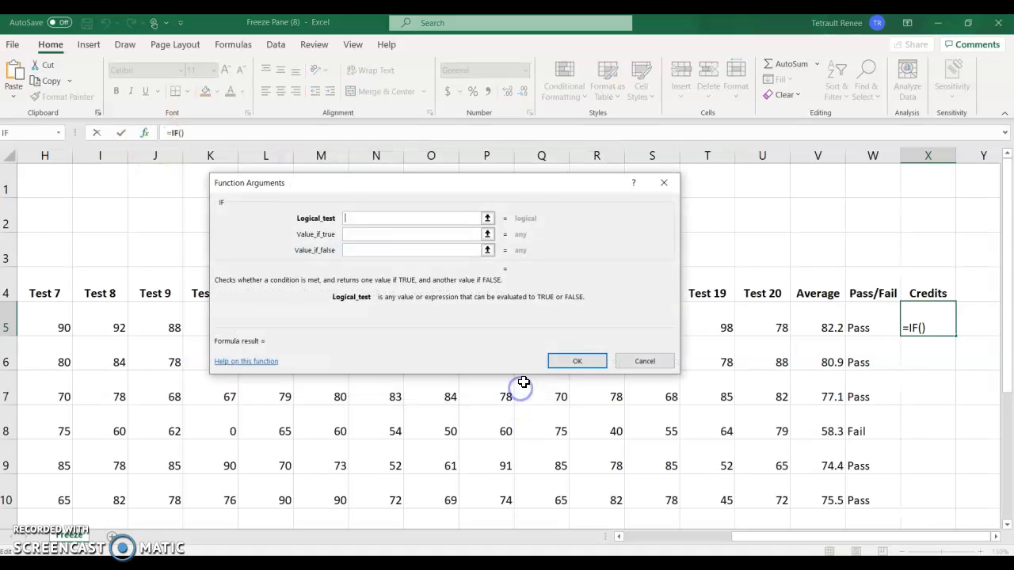
{"action": "left_click", "coordinate": [814, 326]}
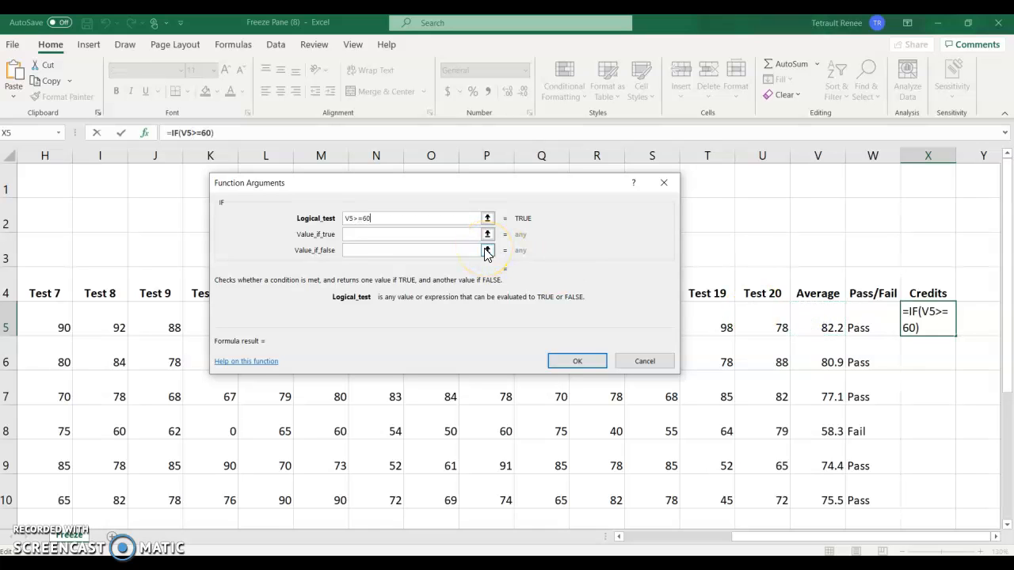
{"action": "left_click", "coordinate": [380, 235]}
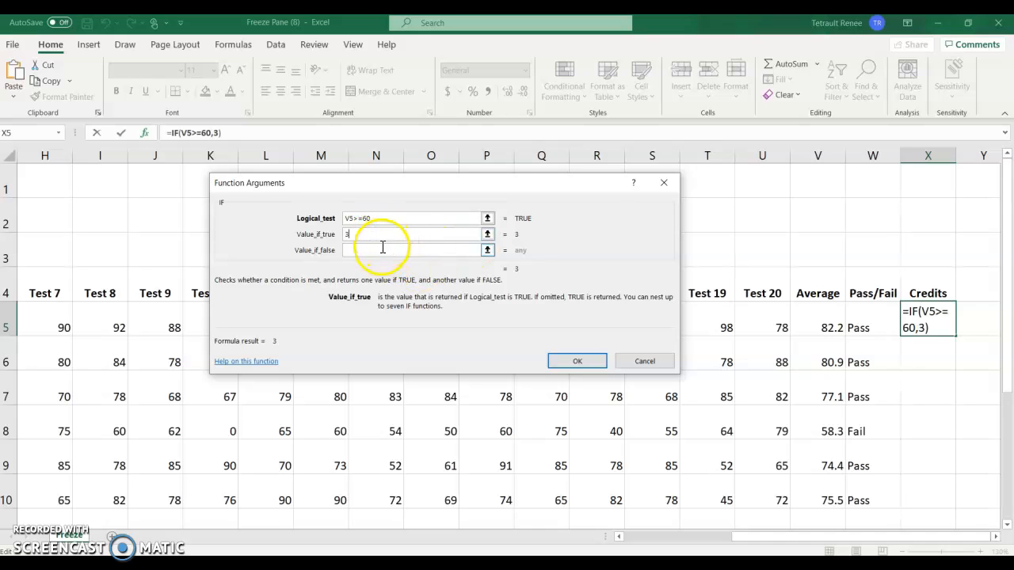
{"action": "left_click", "coordinate": [377, 251]}
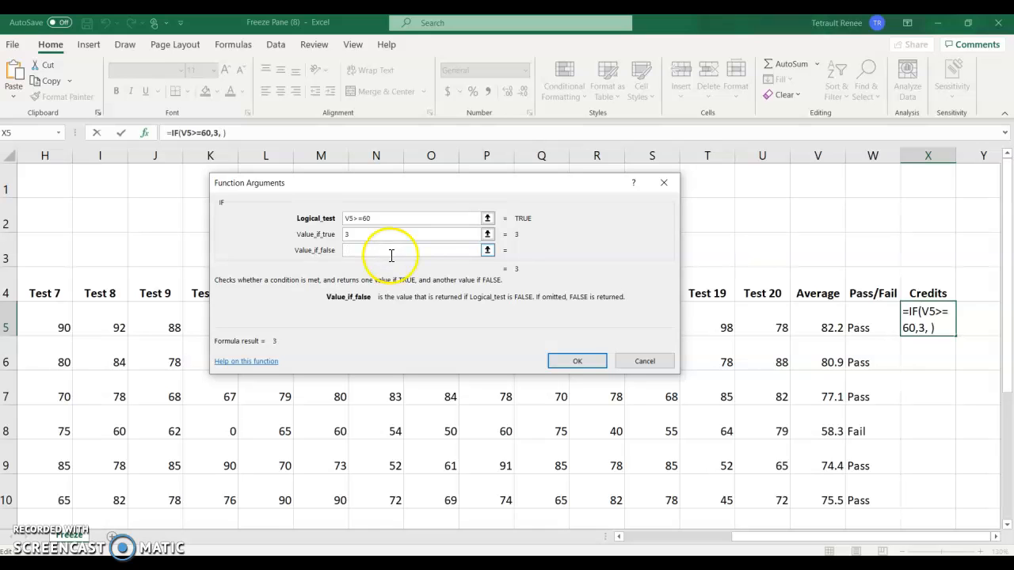
{"action": "left_click", "coordinate": [578, 363]}
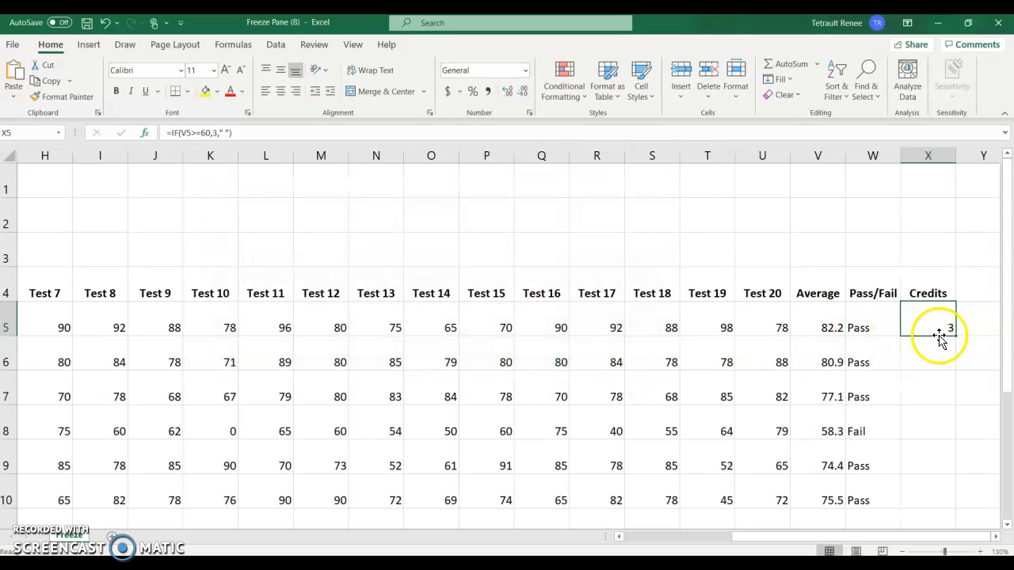
{"action": "double_click", "coordinate": [955, 335]}
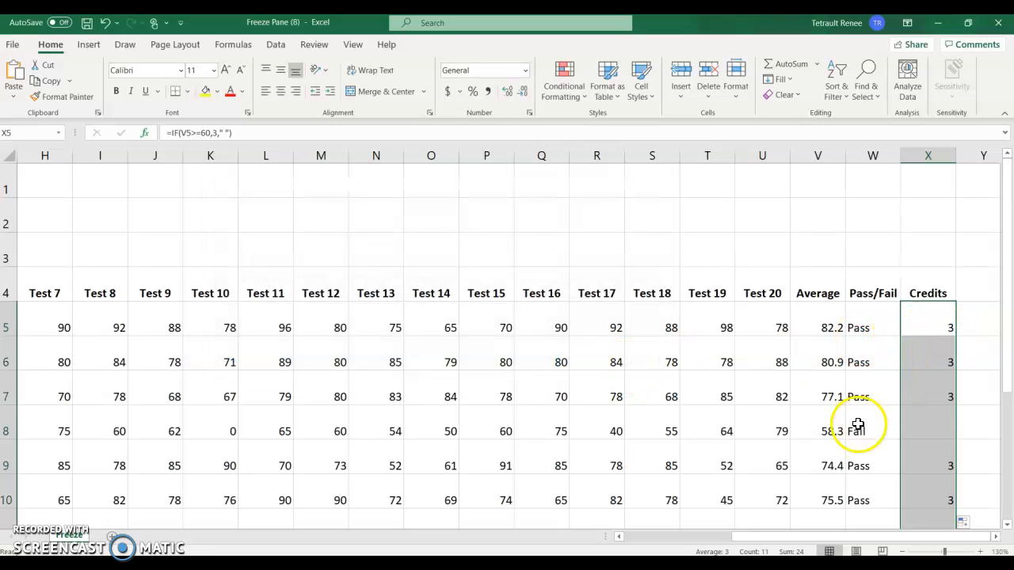
Examine the credits and pass/fail cells of row 8 and trace the row back to the student's name in column A.
{"action": "left_click", "coordinate": [952, 422]}
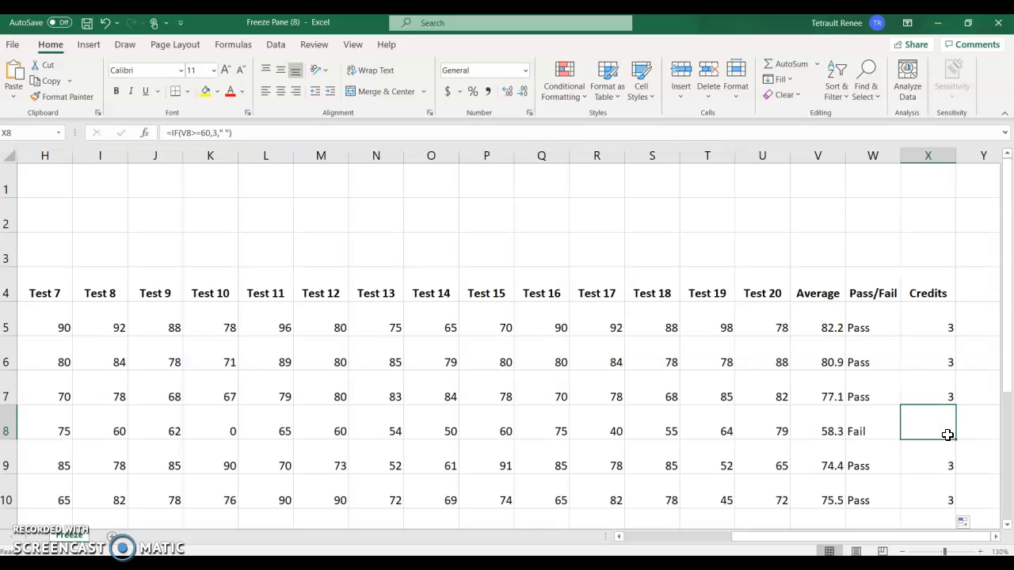
{"action": "left_click", "coordinate": [865, 412]}
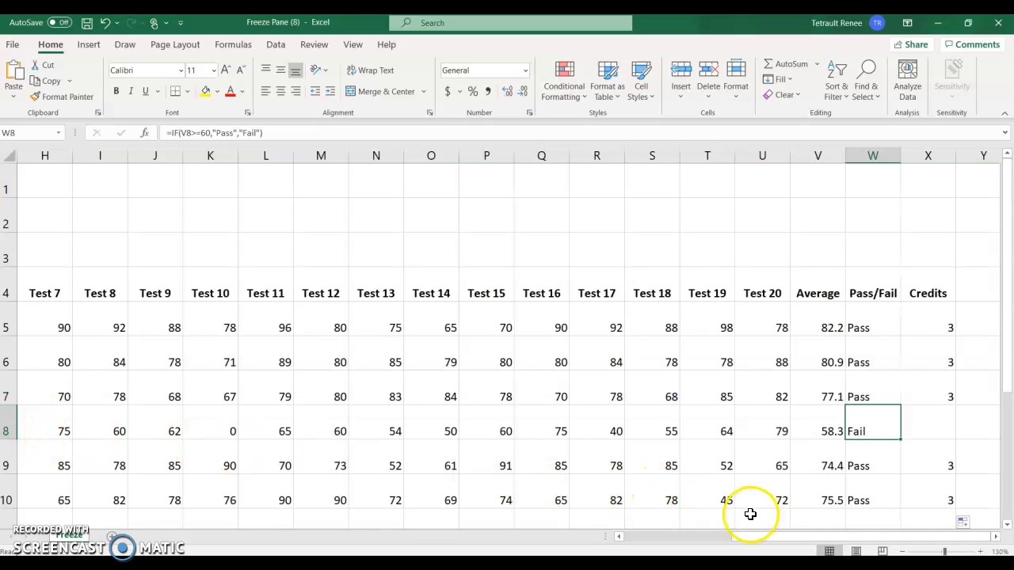
{"action": "key", "text": "Left"}
{"action": "key", "text": "Left"}
{"action": "key", "text": "Left"}
{"action": "key", "text": "Left"}
{"action": "key", "text": "Left"}
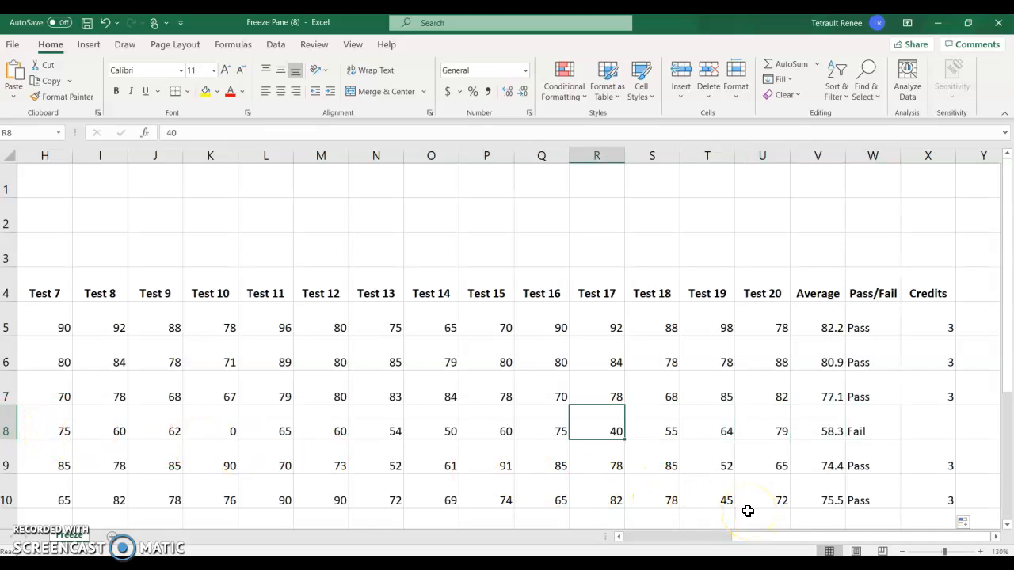
{"action": "key", "text": "Left"}
{"action": "key", "text": "Left"}
{"action": "key", "text": "Left"}
{"action": "key", "text": "Left"}
{"action": "key", "text": "Left"}
{"action": "key", "text": "Left"}
{"action": "key", "text": "Left"}
{"action": "key", "text": "Left"}
{"action": "key", "text": "Left"}
{"action": "key", "text": "Left"}
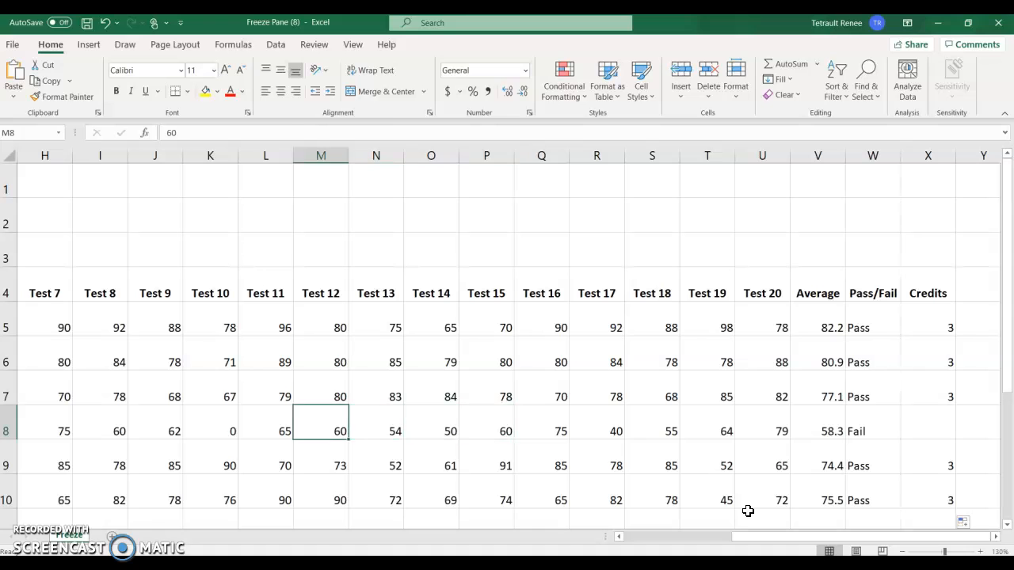
{"action": "key", "text": "Left"}
{"action": "key", "text": "Left"}
{"action": "key", "text": "Left"}
{"action": "key", "text": "Left"}
{"action": "key", "text": "Left"}
{"action": "key", "text": "Left"}
{"action": "key", "text": "Left"}
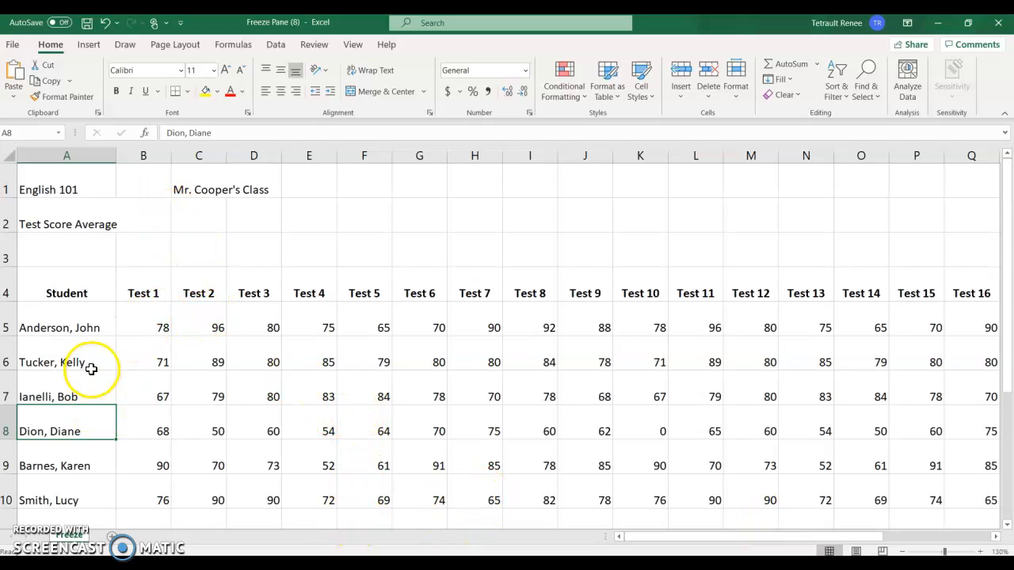
Check the print preview of all pages for headings and student names, and return to the worksheet.
{"action": "left_click", "coordinate": [15, 47]}
{"action": "left_click", "coordinate": [36, 251]}
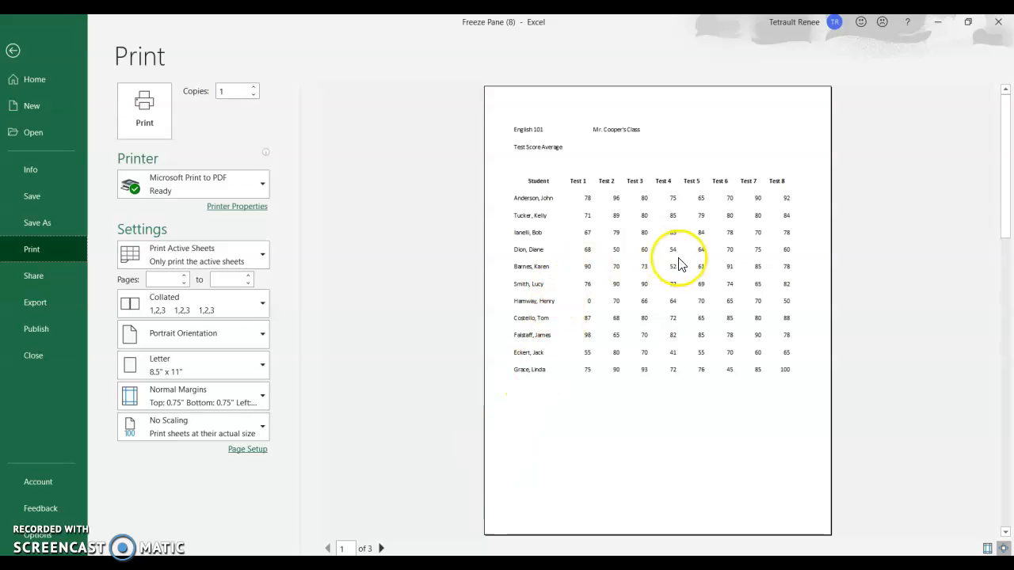
{"action": "left_click", "coordinate": [381, 549]}
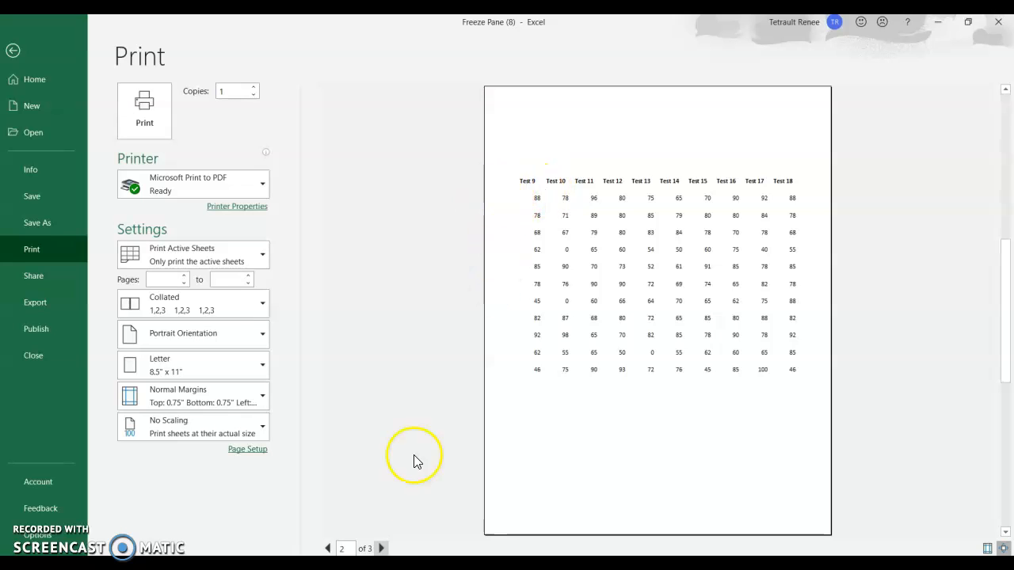
{"action": "left_click", "coordinate": [386, 549]}
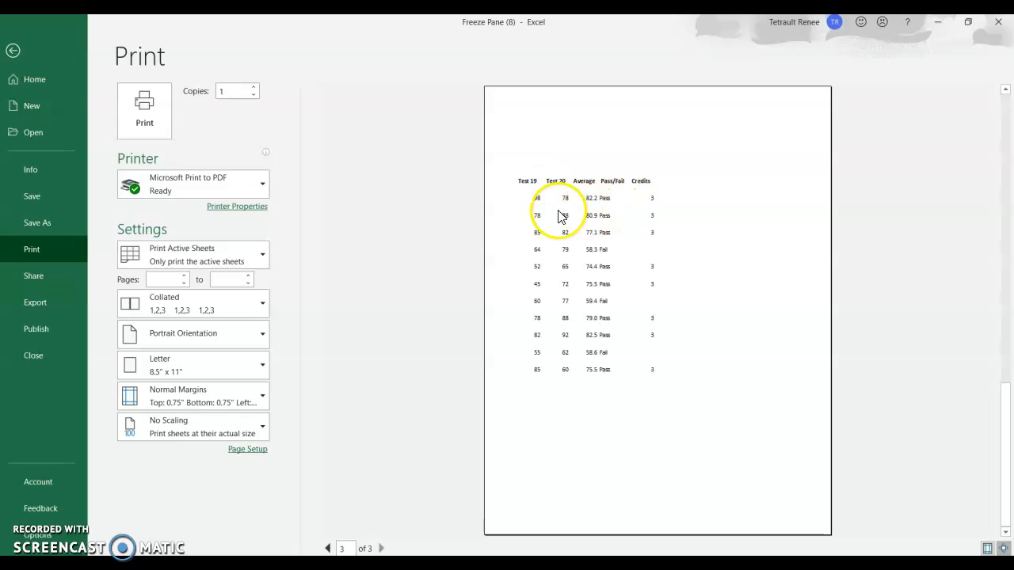
{"action": "left_click", "coordinate": [14, 53]}
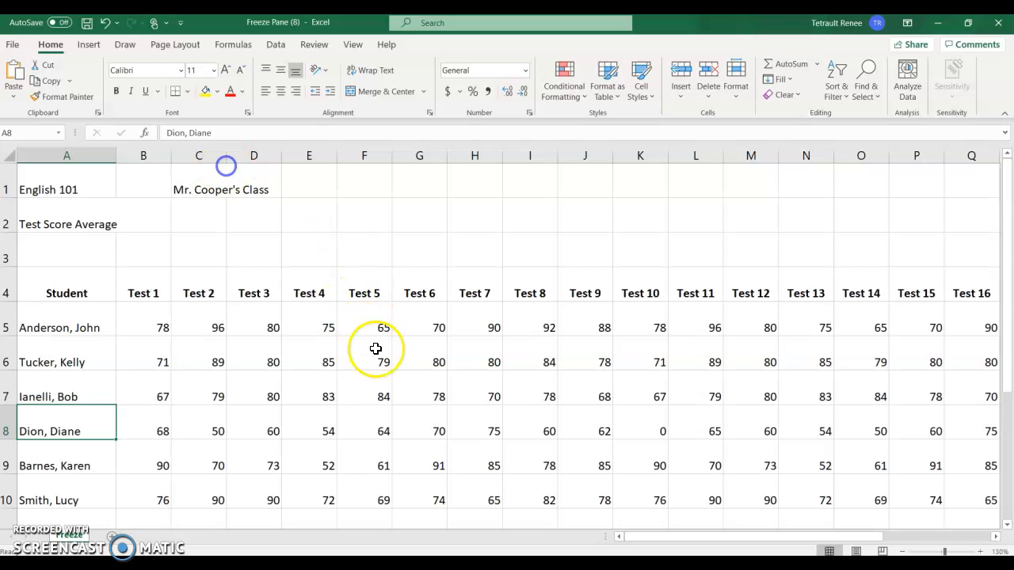
Freeze panes at cell B5 so that rows 1 to 4 and the student column stay visible while scrolling.
{"action": "left_click", "coordinate": [145, 319]}
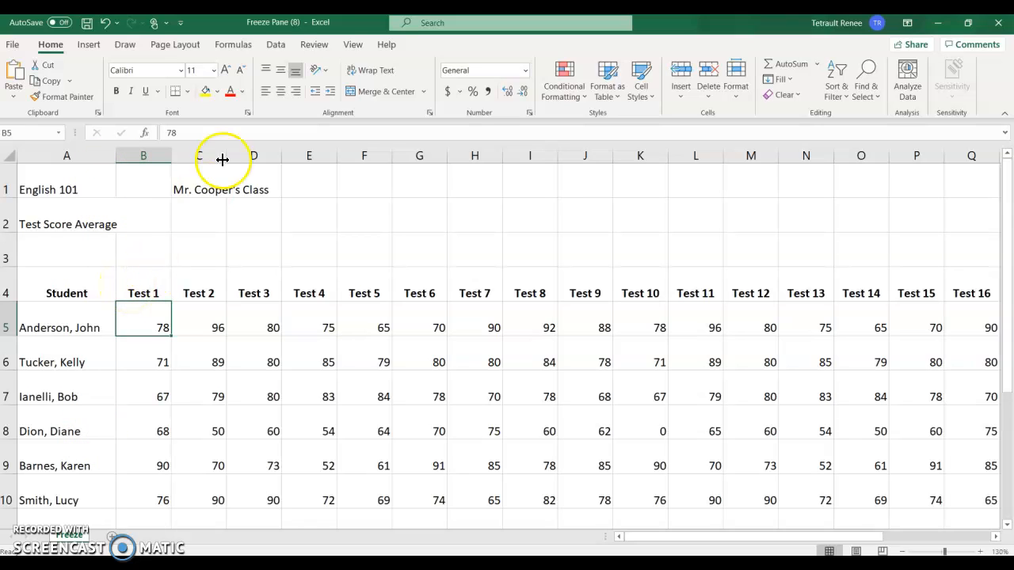
{"action": "left_click", "coordinate": [353, 45]}
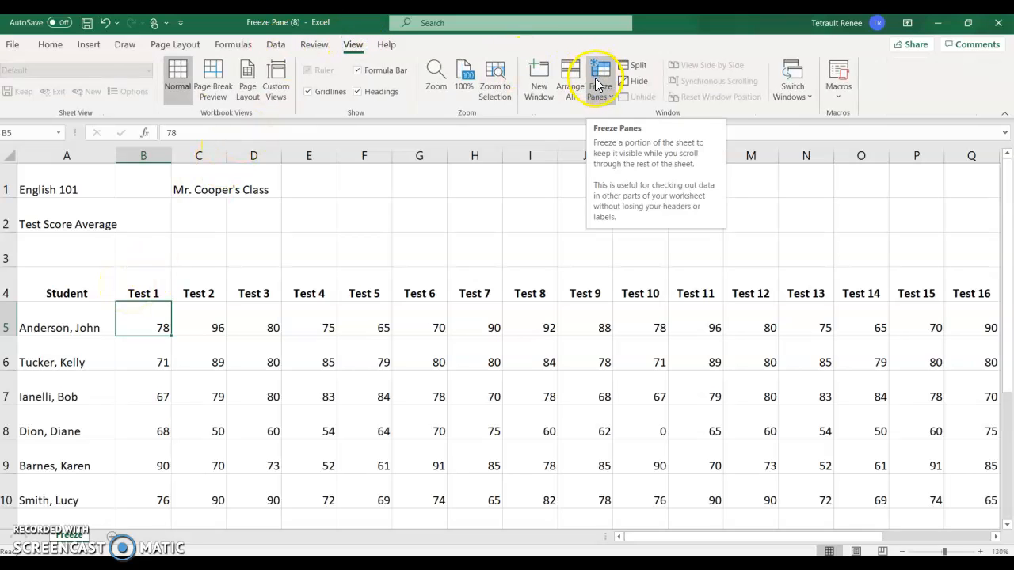
{"action": "left_click", "coordinate": [598, 83]}
{"action": "left_click", "coordinate": [648, 173]}
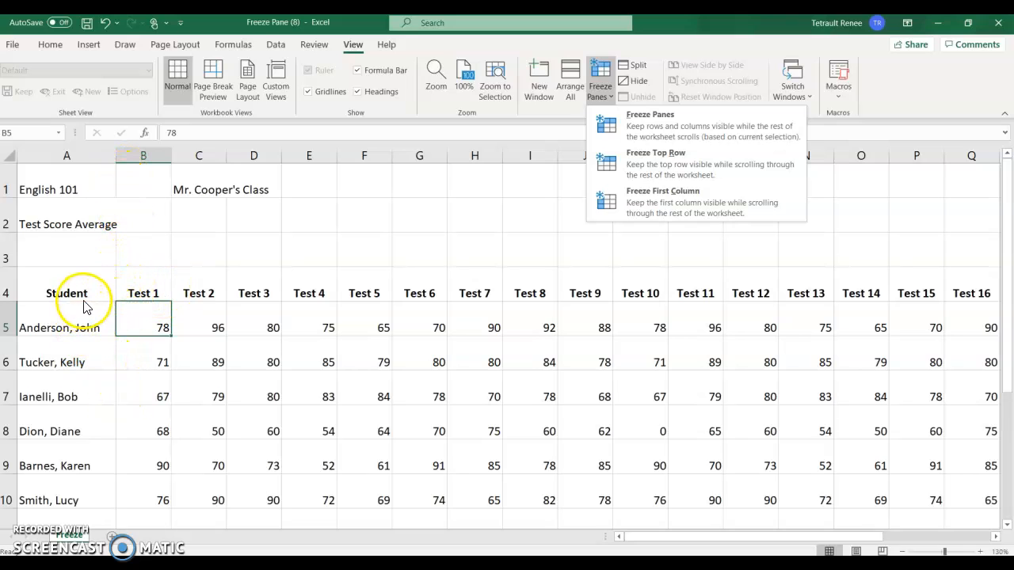
{"action": "left_click", "coordinate": [607, 134]}
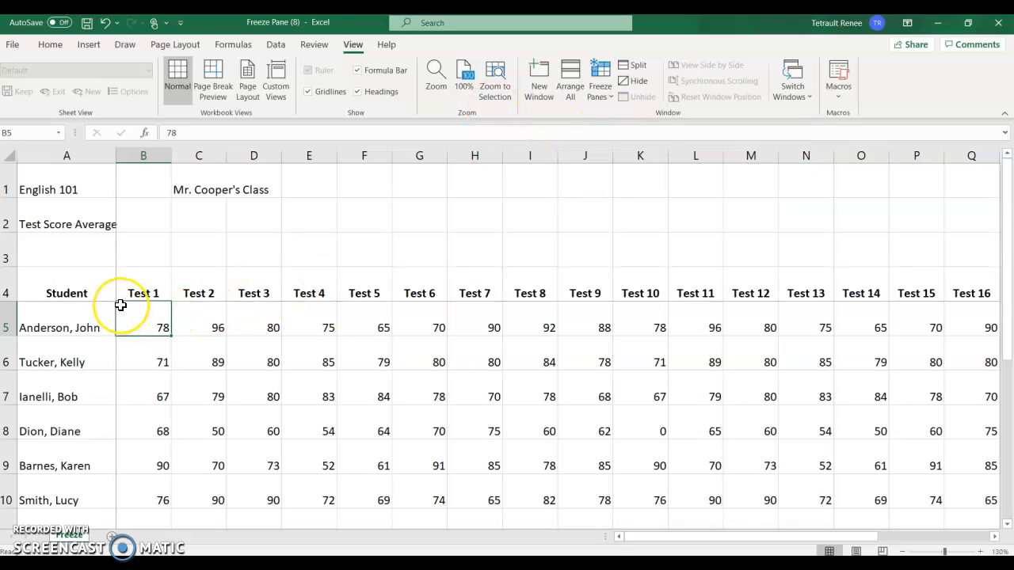
Move across row 5 from the first test column to Test 19 to check that the student names stay in view.
{"action": "key", "text": "Right"}
{"action": "key", "text": "Right"}
{"action": "key", "text": "Right"}
{"action": "key", "text": "Right"}
{"action": "key", "text": "Right"}
{"action": "key", "text": "Right"}
{"action": "key", "text": "Right"}
{"action": "key", "text": "Right"}
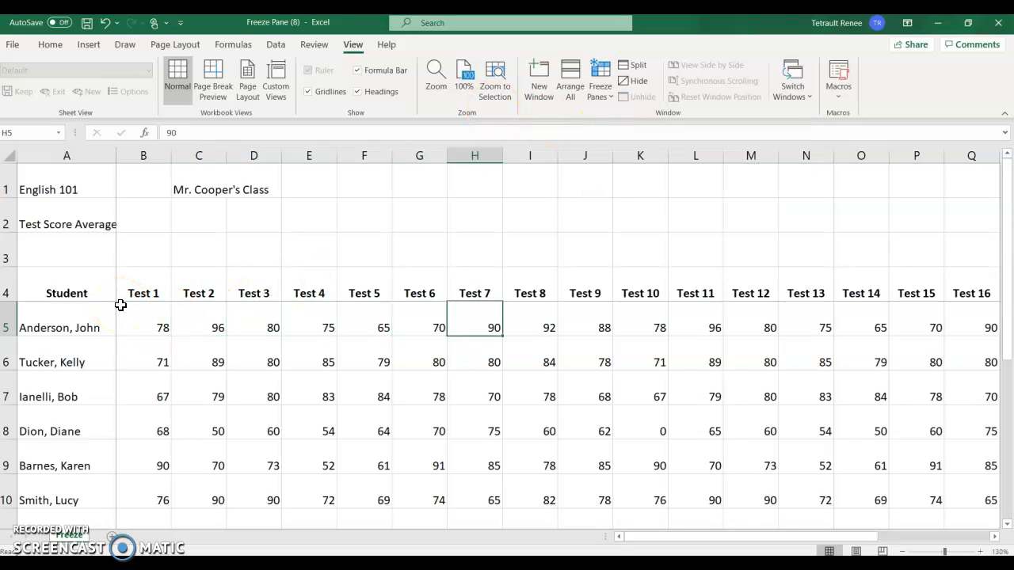
{"action": "key", "text": "Right"}
{"action": "key", "text": "Right"}
{"action": "key", "text": "Right"}
{"action": "key", "text": "Right"}
{"action": "key", "text": "Right"}
{"action": "key", "text": "Right"}
{"action": "key", "text": "Right"}
{"action": "key", "text": "Right"}
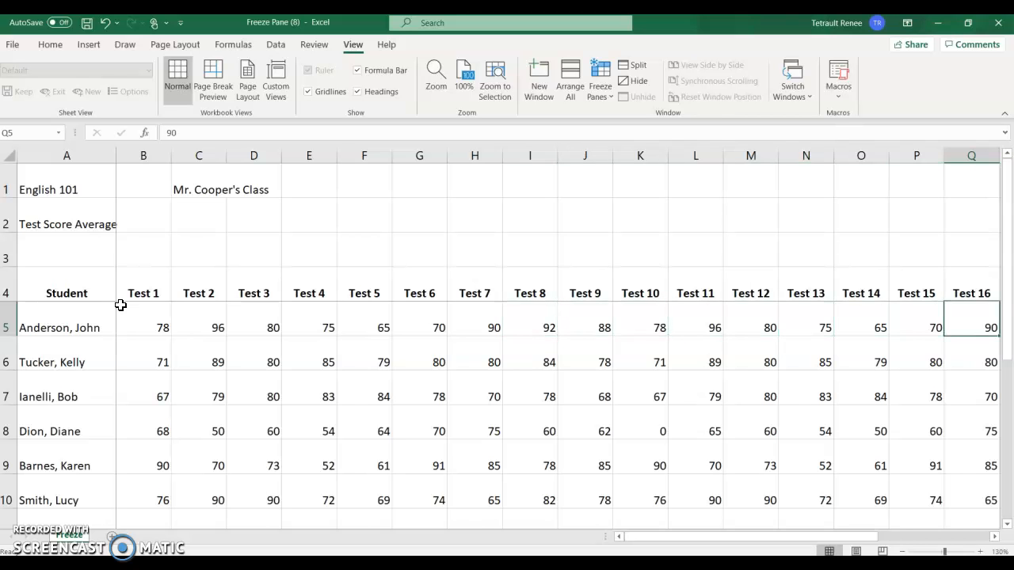
{"action": "key", "text": "Right"}
{"action": "key", "text": "Right"}
{"action": "key", "text": "Right"}
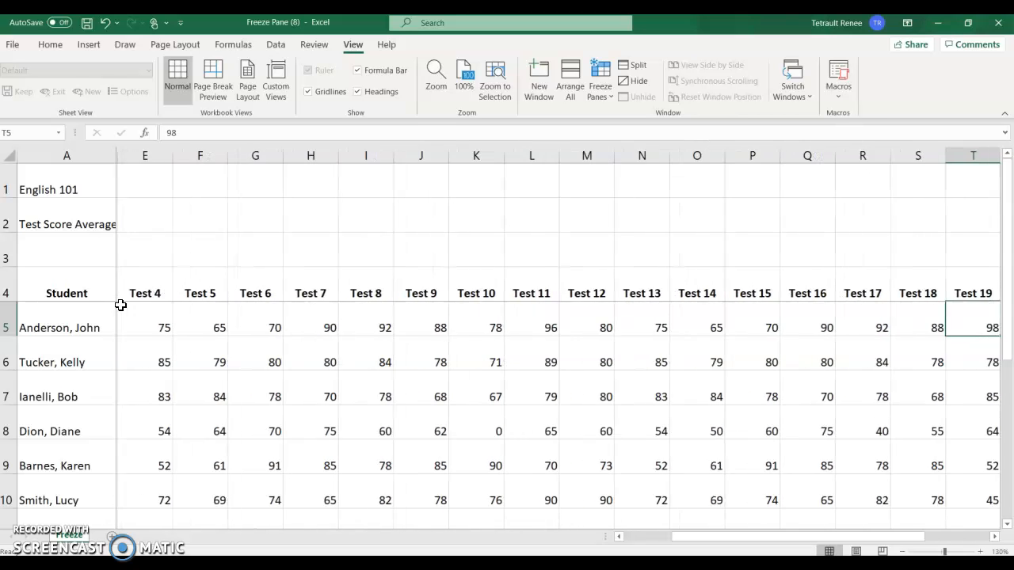
Move down through the student rows and back up to row 5 to check that the headings stay in view.
{"action": "key", "text": "Down"}
{"action": "key", "text": "Down"}
{"action": "key", "text": "Down"}
{"action": "key", "text": "Down"}
{"action": "key", "text": "Down"}
{"action": "key", "text": "Down"}
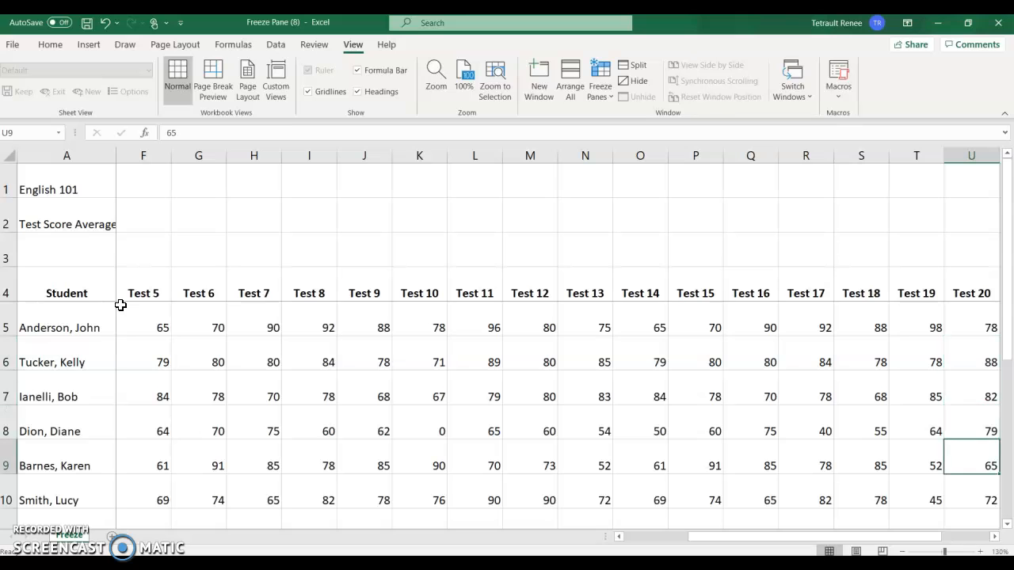
{"action": "key", "text": "Down"}
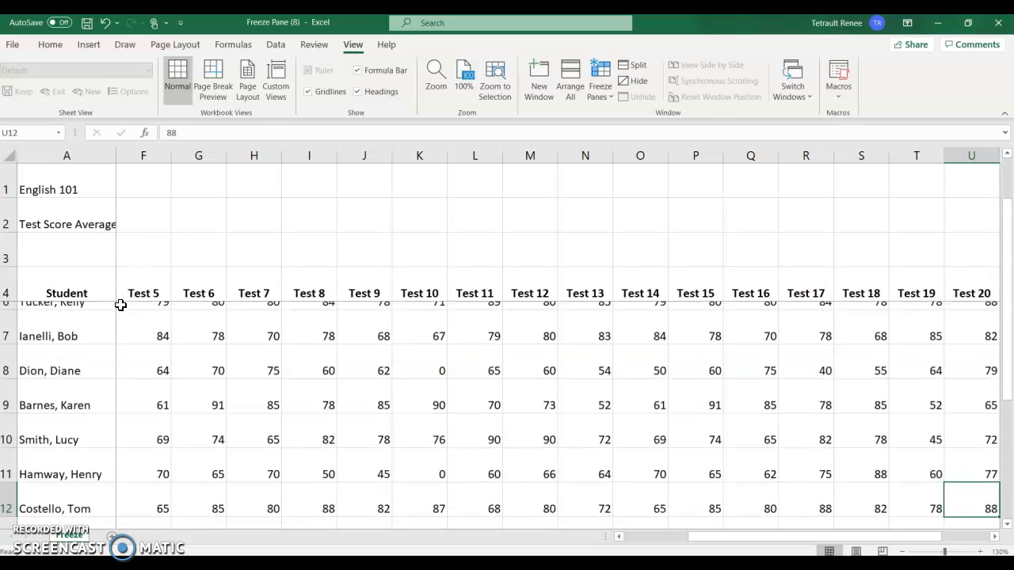
{"action": "key", "text": "Down"}
{"action": "key", "text": "Up"}
{"action": "key", "text": "Up"}
{"action": "key", "text": "Up"}
{"action": "key", "text": "Up"}
{"action": "key", "text": "Up"}
{"action": "key", "text": "Up"}
{"action": "key", "text": "Up"}
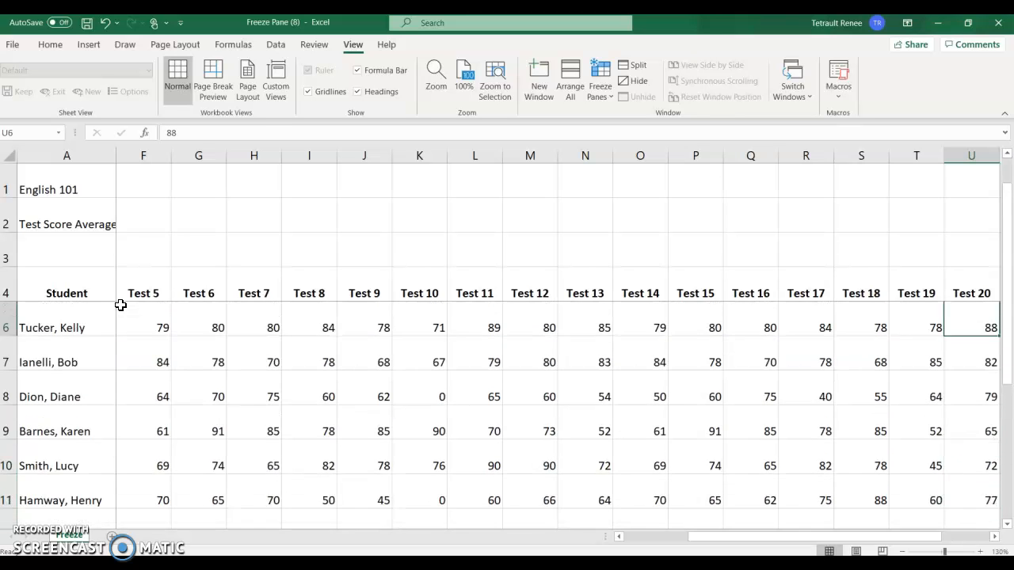
{"action": "key", "text": "Up"}
{"action": "key", "text": "Up"}
{"action": "key", "text": "Up"}
{"action": "key", "text": "Down"}
{"action": "key", "text": "Down"}
Check the frozen names against the Average, Pass/Fail and Credits columns, and return to cell A5.
{"action": "key", "text": "Right"}
{"action": "key", "text": "Right"}
{"action": "key", "text": "Right"}
{"action": "key", "text": "Right"}
{"action": "key", "text": "Right"}
{"action": "key", "text": "Right"}
{"action": "key", "text": "Right"}
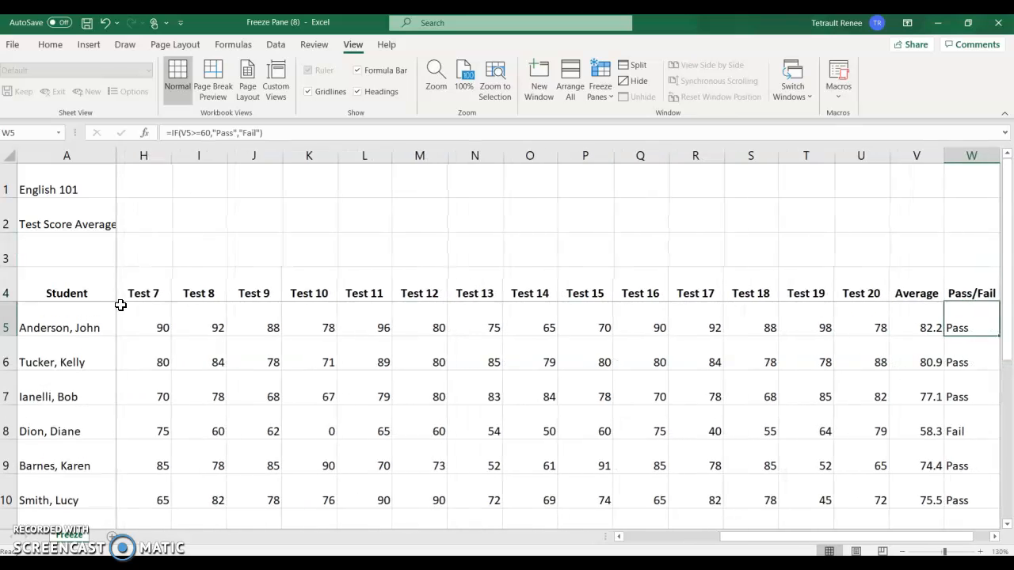
{"action": "key", "text": "Right"}
{"action": "key", "text": "Right"}
{"action": "key", "text": "Right"}
{"action": "key", "text": "Right"}
{"action": "key", "text": "Right"}
{"action": "key", "text": "Right"}
{"action": "key", "text": "Right"}
{"action": "key", "text": "Right"}
{"action": "key", "text": "Right"}
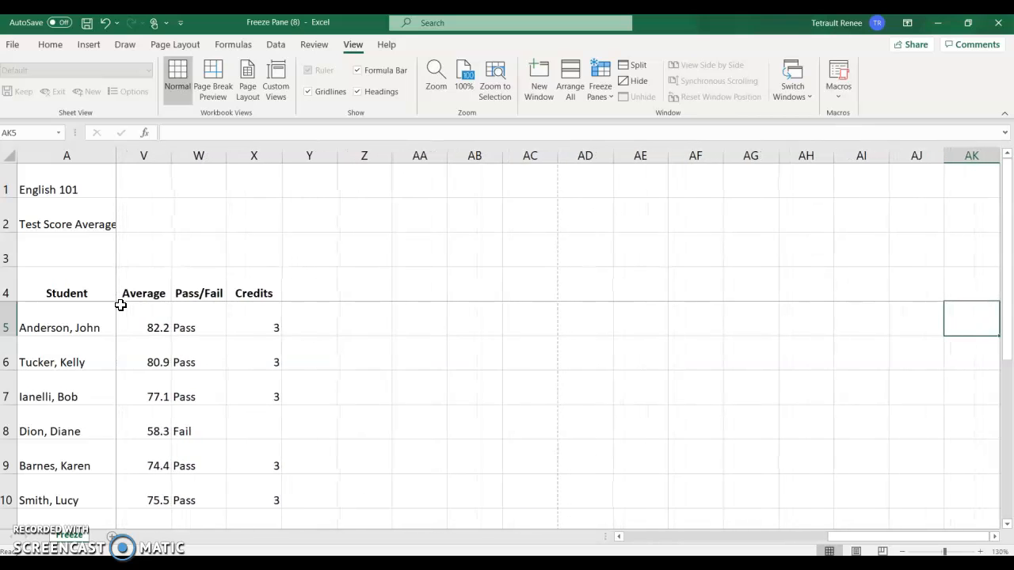
{"action": "key", "text": "Left"}
{"action": "key", "text": "Left"}
{"action": "key", "text": "Left"}
{"action": "key", "text": "Left"}
{"action": "key", "text": "Left"}
{"action": "key", "text": "Left"}
{"action": "key", "text": "Left"}
{"action": "key", "text": "Left"}
{"action": "key", "text": "Left"}
{"action": "key", "text": "Left"}
{"action": "key", "text": "Left"}
{"action": "key", "text": "Left"}
{"action": "key", "text": "Left"}
{"action": "key", "text": "Left"}
{"action": "key", "text": "Left"}
{"action": "key", "text": "Left"}
{"action": "key", "text": "Left"}
{"action": "key", "text": "Left"}
{"action": "key", "text": "Left"}
{"action": "key", "text": "Left"}
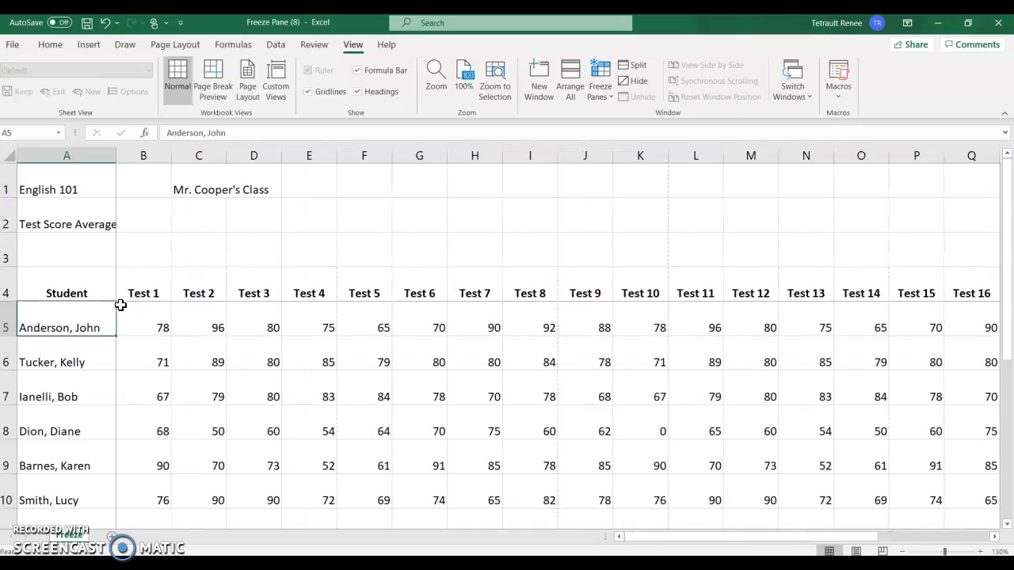
Check every page of the print preview for student names with the panes frozen, and return to the worksheet.
{"action": "left_click", "coordinate": [14, 49]}
{"action": "left_click", "coordinate": [30, 246]}
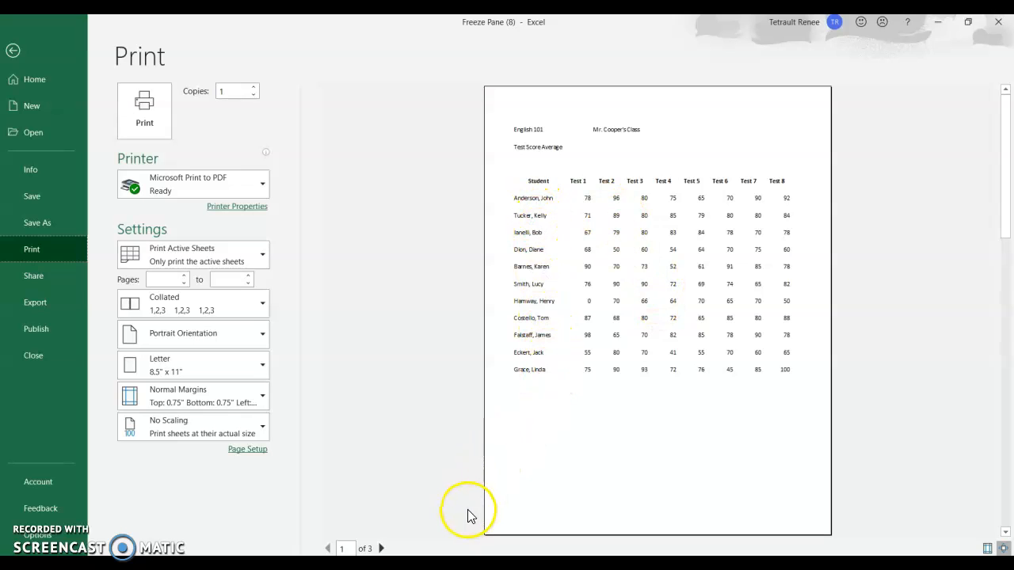
{"action": "left_click", "coordinate": [382, 549]}
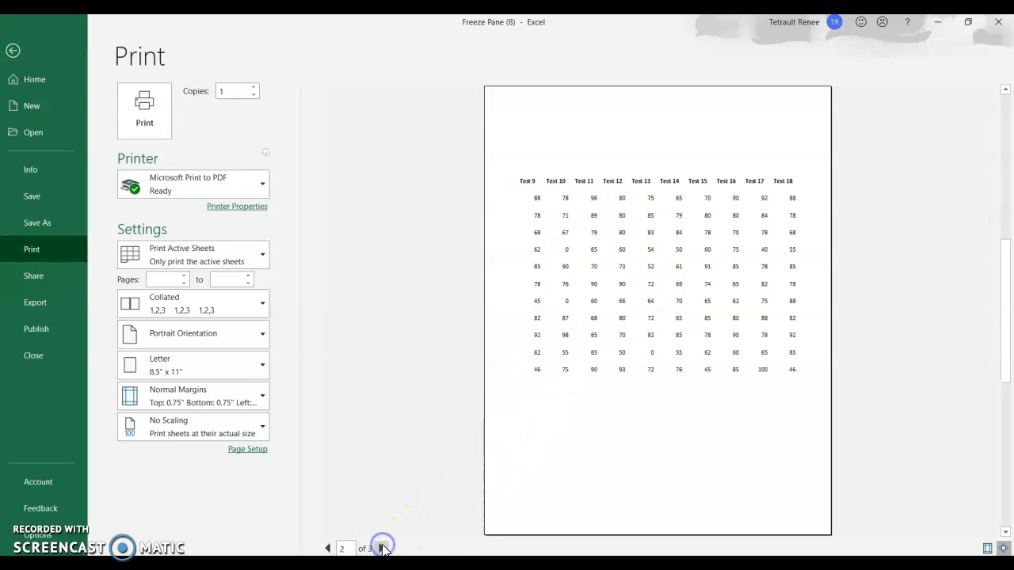
{"action": "left_click", "coordinate": [381, 548]}
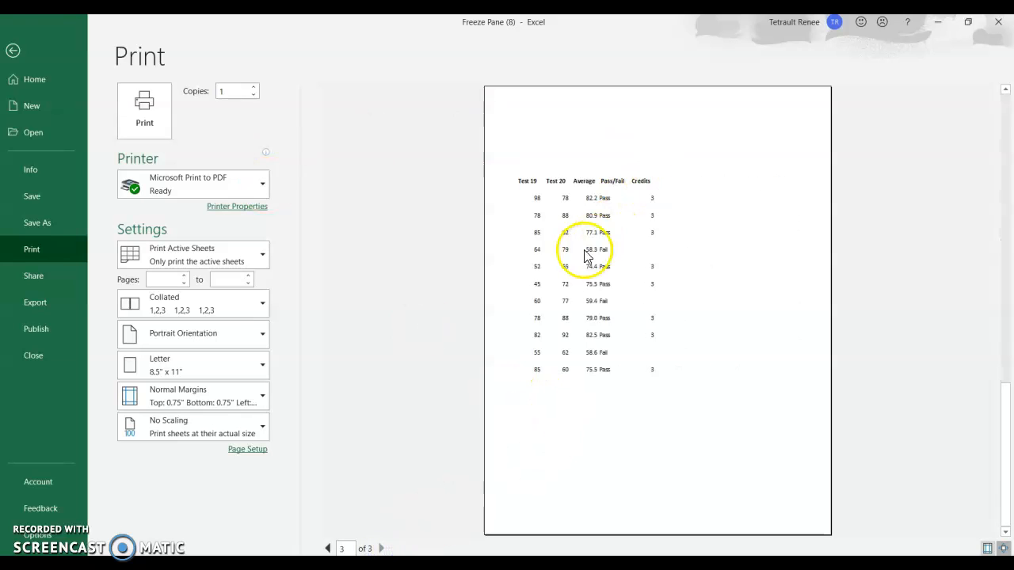
{"action": "left_click", "coordinate": [15, 49]}
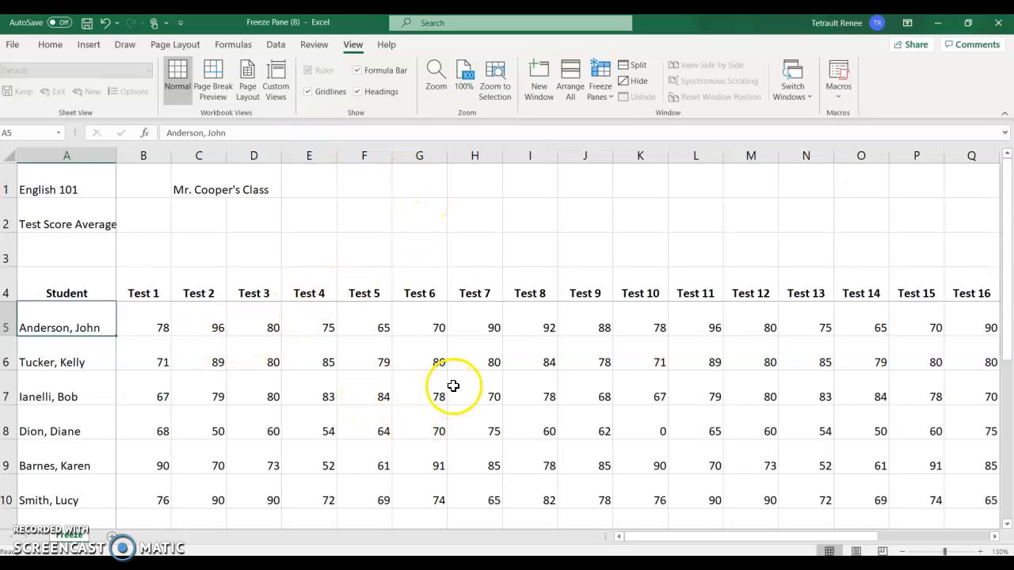
{"action": "mouse_move", "coordinate": [833, 541]}
{"action": "left_mouse_down"}
{"action": "mouse_move", "coordinate": [911, 541]}
{"action": "mouse_move", "coordinate": [828, 537]}
{"action": "left_mouse_up"}
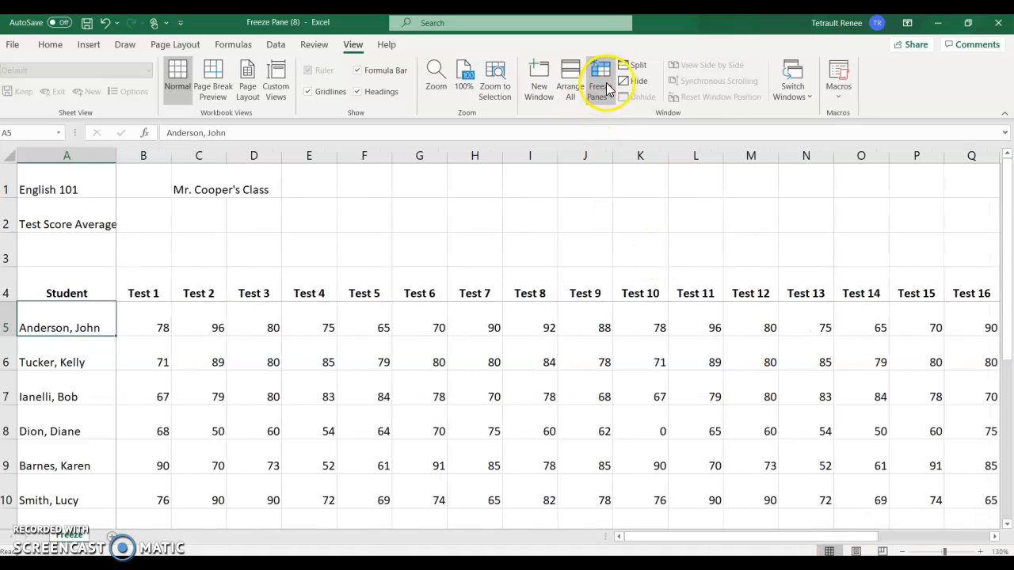
{"action": "left_click", "coordinate": [602, 89]}
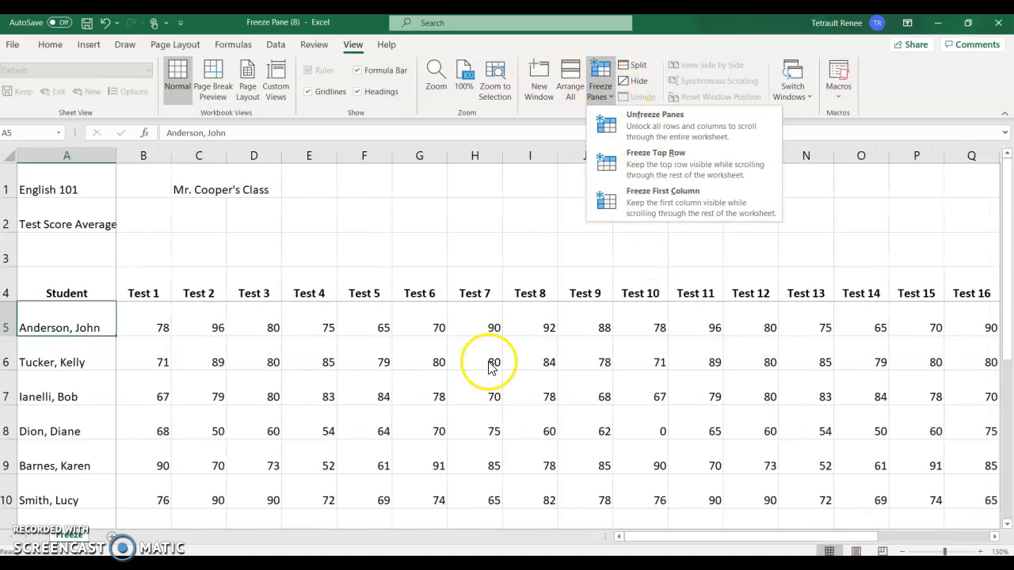
{"action": "left_click", "coordinate": [303, 368]}
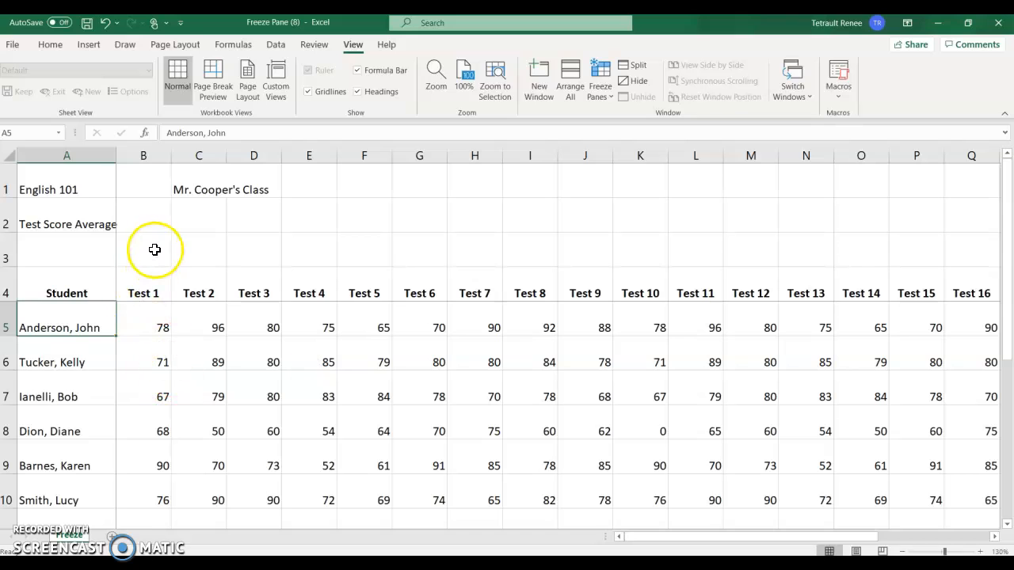
Set the page orientation to landscape and center the sheet on the page horizontally and vertically.
{"action": "left_click", "coordinate": [171, 47]}
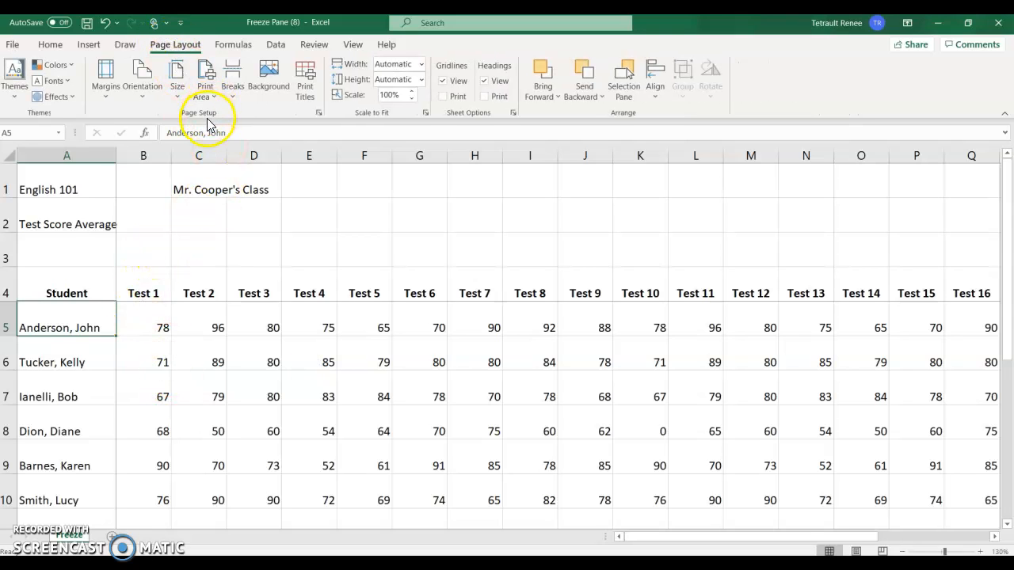
{"action": "left_click", "coordinate": [320, 114]}
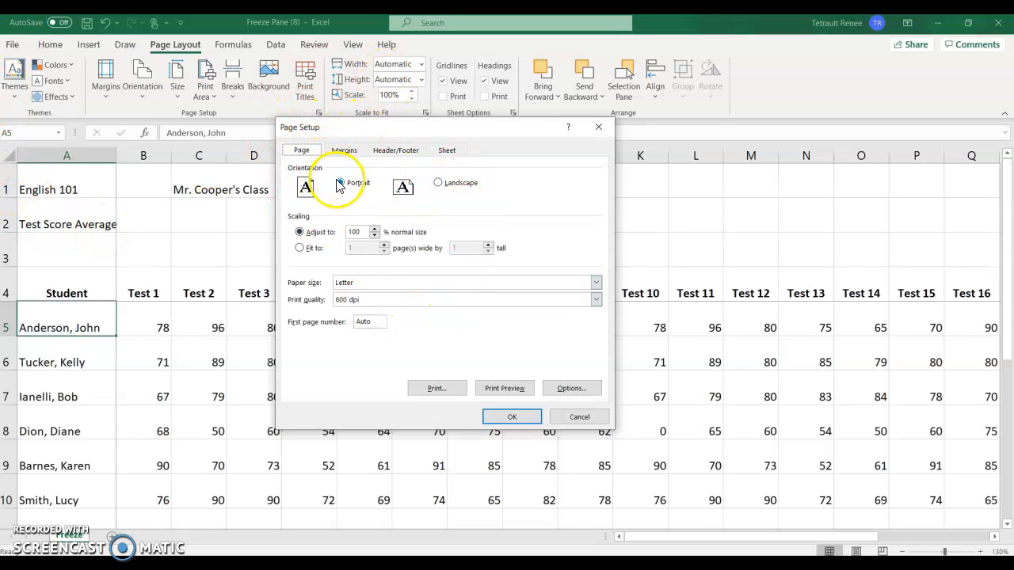
{"action": "left_click", "coordinate": [440, 186]}
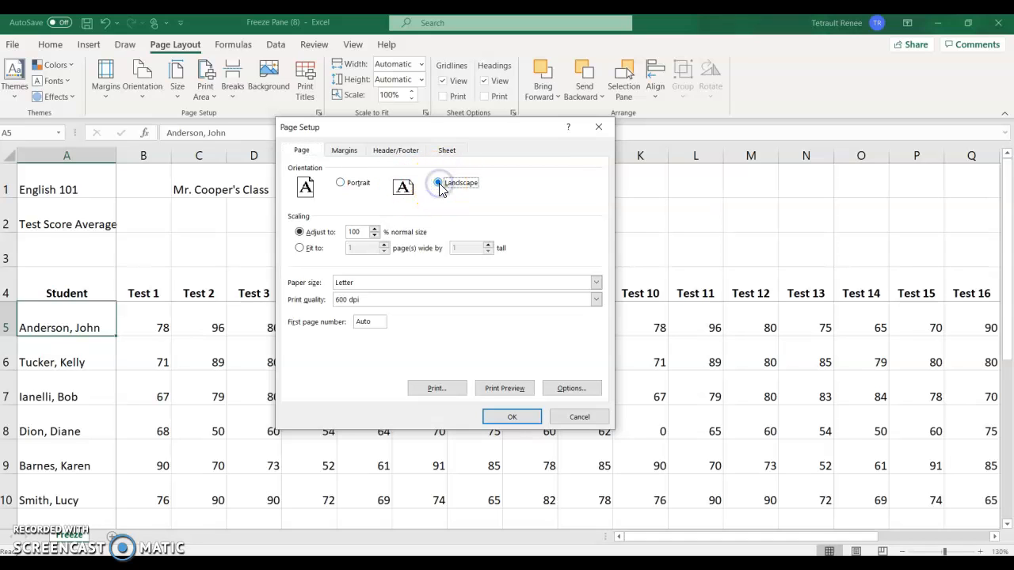
{"action": "left_click", "coordinate": [346, 151]}
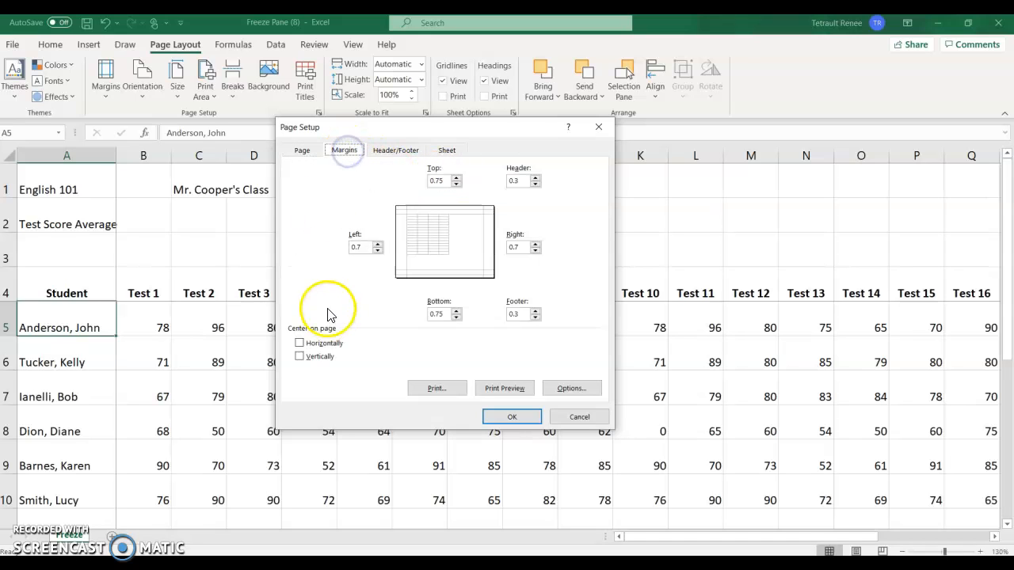
{"action": "left_click", "coordinate": [300, 344]}
{"action": "left_click", "coordinate": [300, 358]}
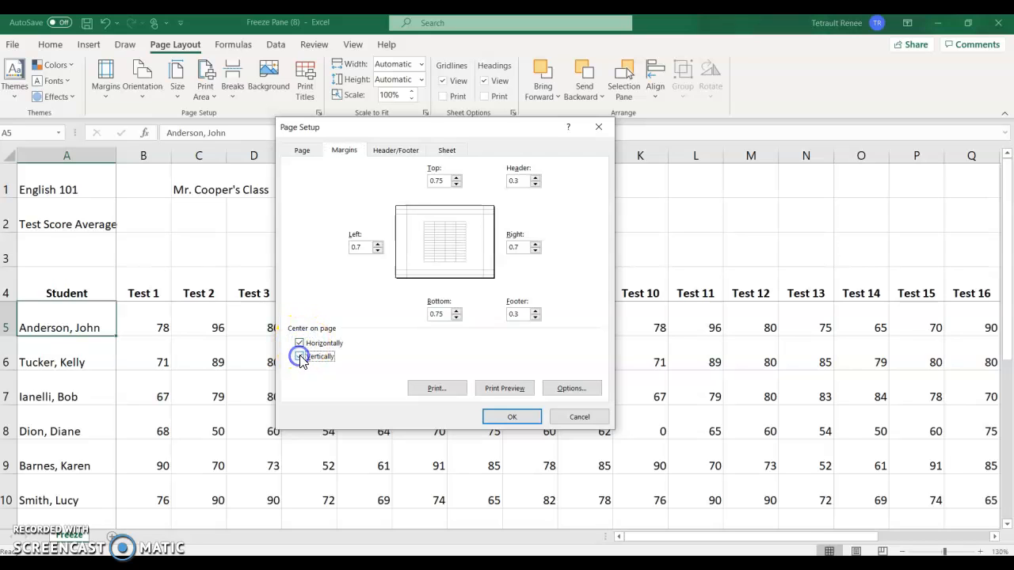
Set column A ($A:$A) as the column to repeat at left on every printed page.
{"action": "left_click", "coordinate": [397, 151]}
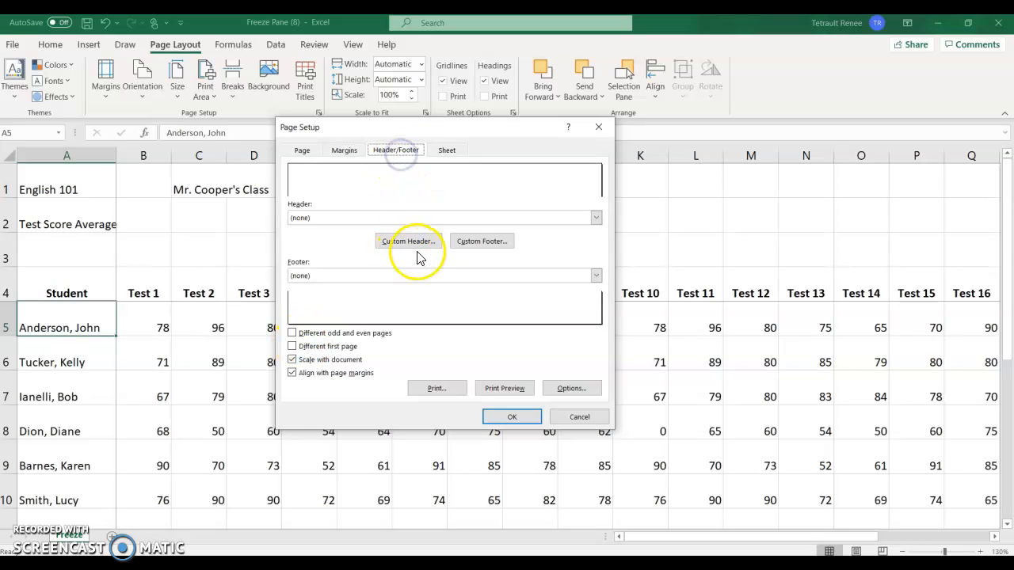
{"action": "left_click", "coordinate": [457, 150]}
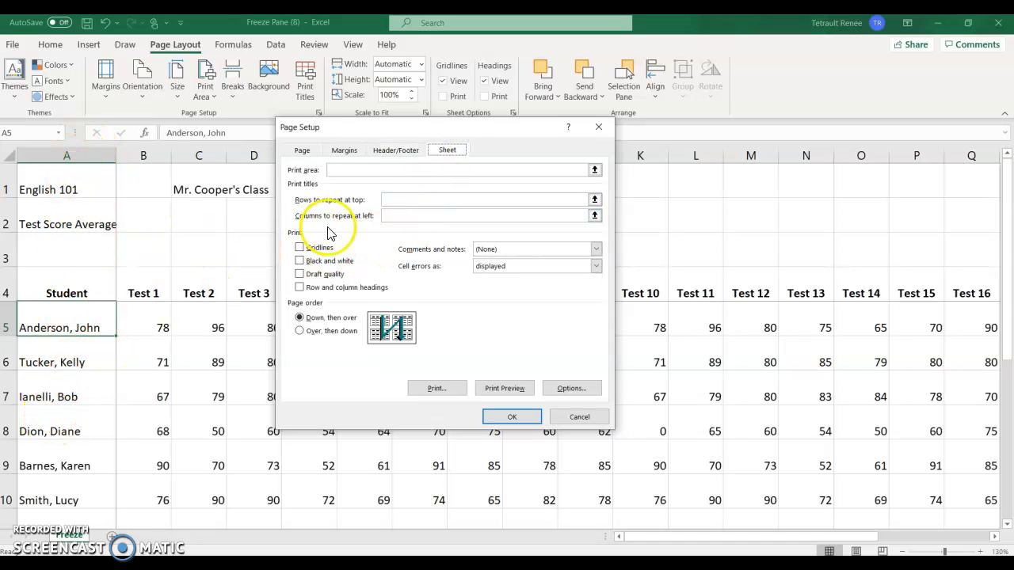
{"action": "left_click", "coordinate": [411, 214]}
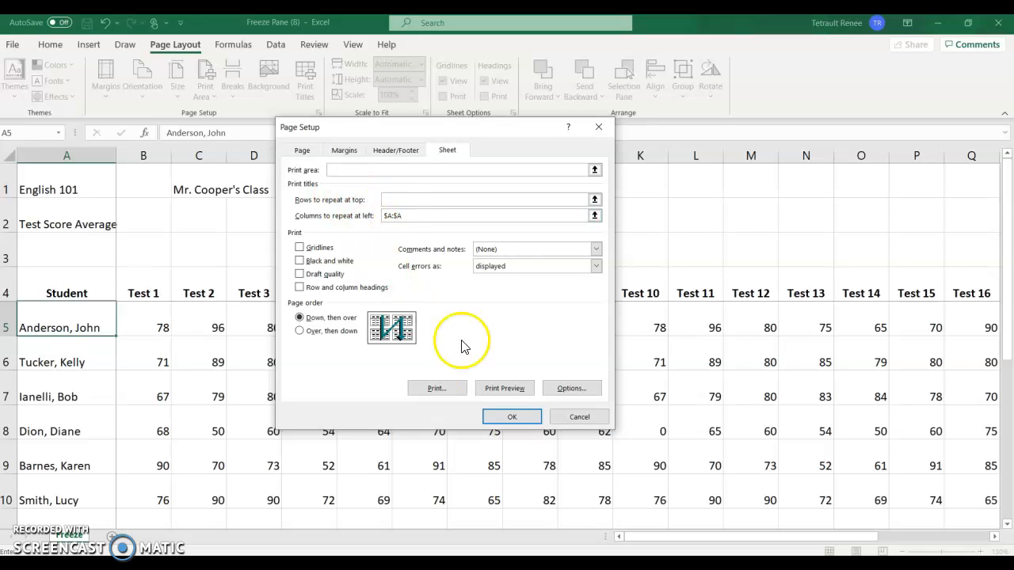
Check all pages of the print preview for the repeated student column, and return to the worksheet.
{"action": "left_click", "coordinate": [512, 393]}
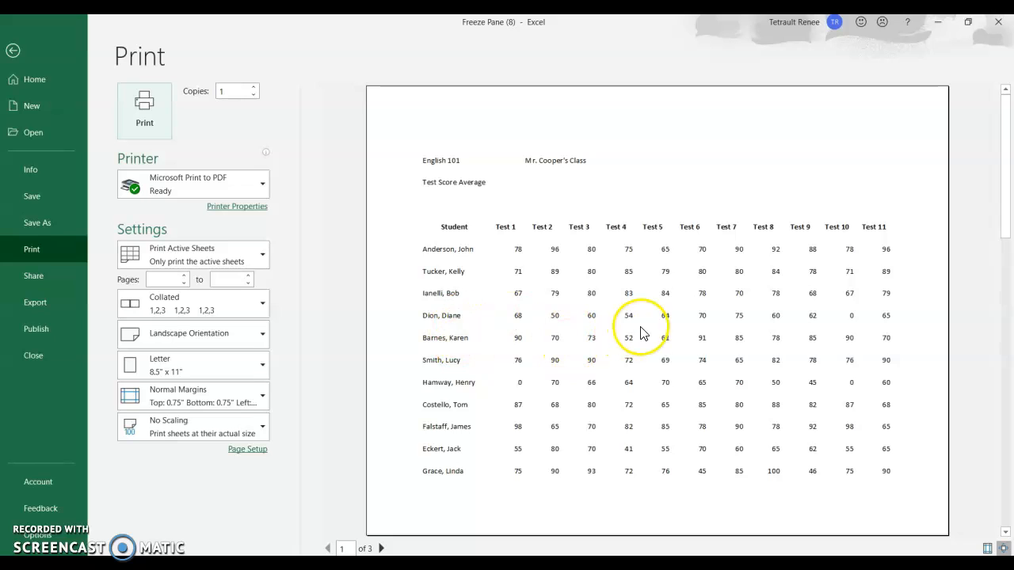
{"action": "left_click", "coordinate": [380, 548]}
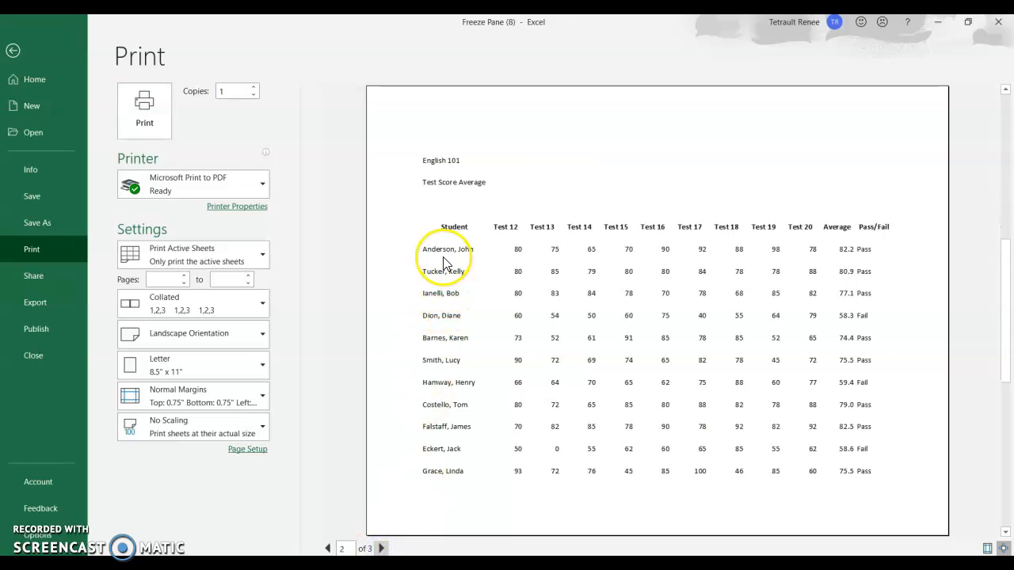
{"action": "left_click", "coordinate": [382, 549]}
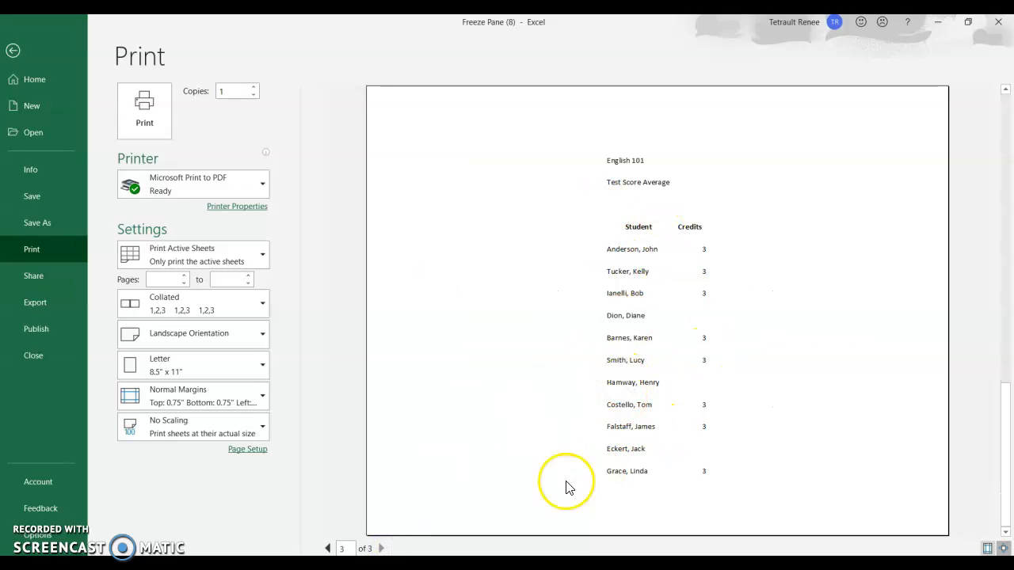
{"action": "left_click", "coordinate": [328, 549]}
{"action": "left_click", "coordinate": [328, 549]}
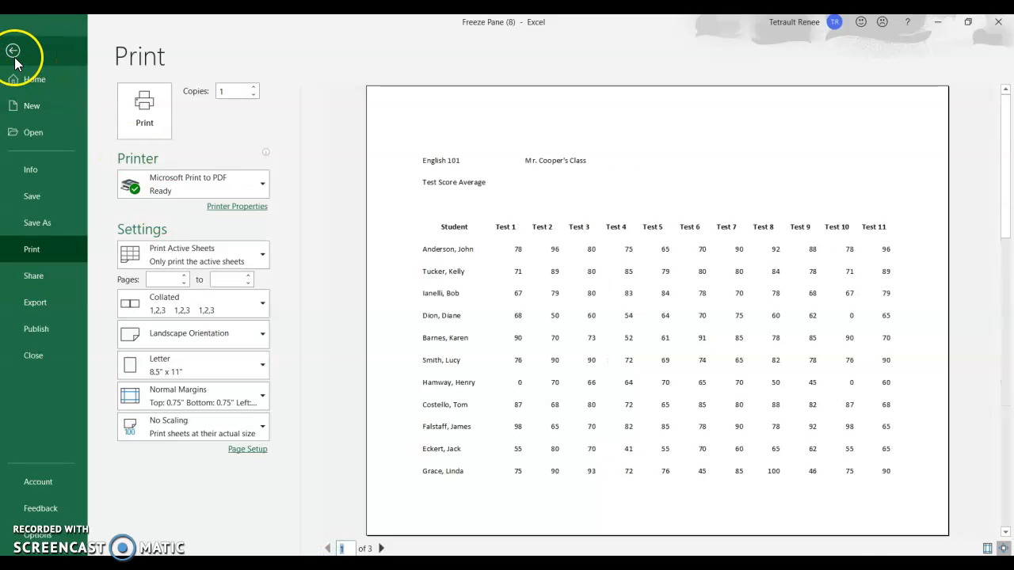
{"action": "left_click", "coordinate": [12, 50]}
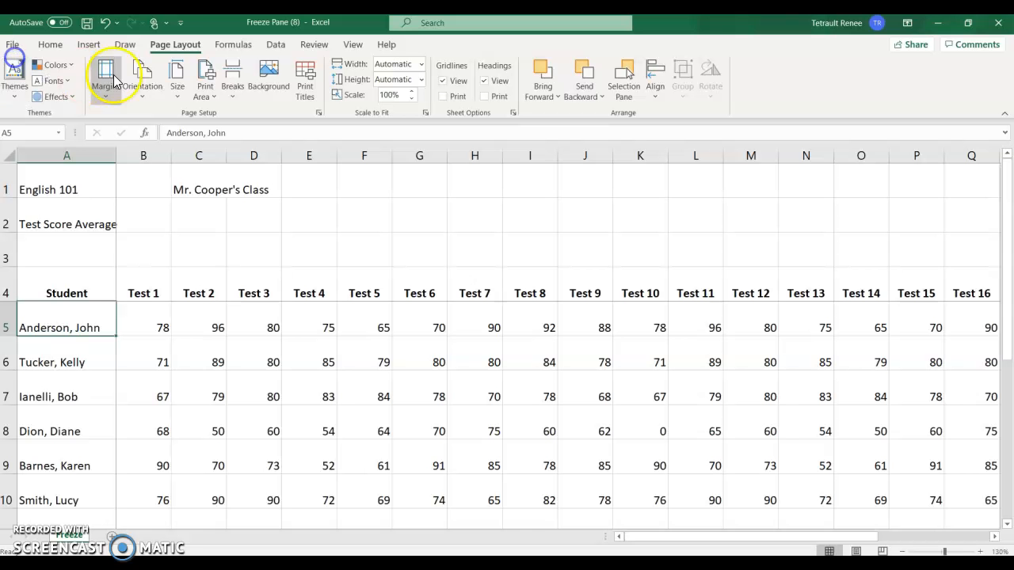
Open the sheet's page setup options for print titles and gridlines.
{"action": "left_click", "coordinate": [318, 114]}
{"action": "left_click", "coordinate": [449, 150]}
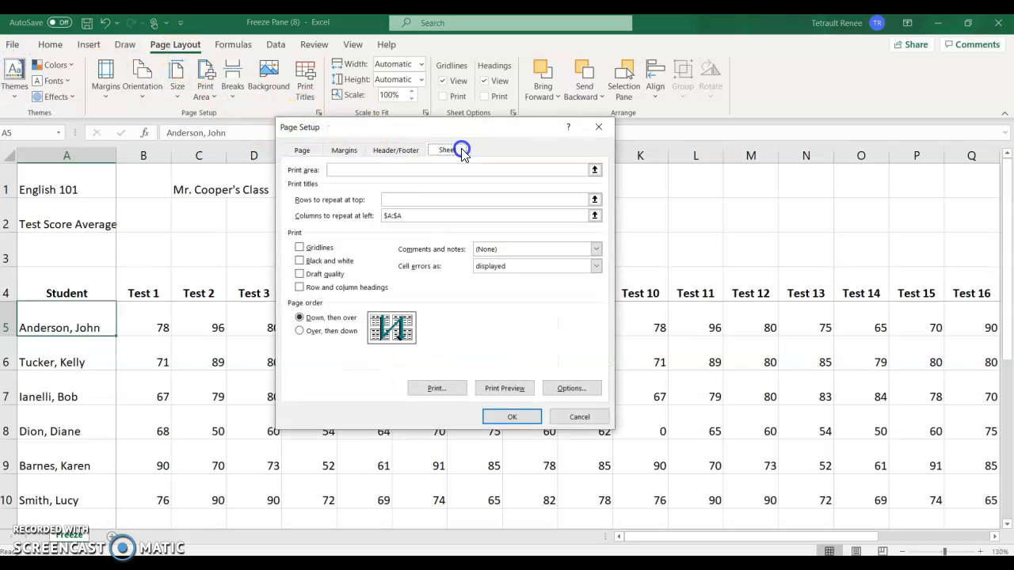